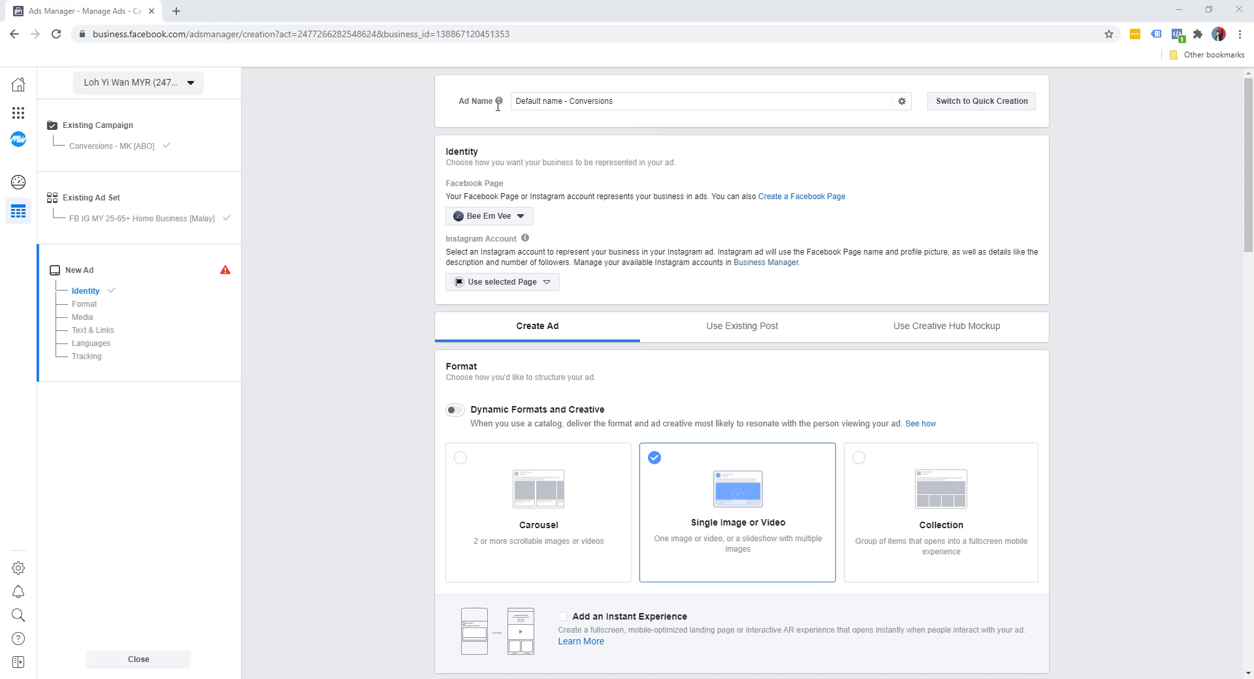
Name the new ad "Video 1"
{"action": "left_click_drag", "start_coordinate": [728, 104], "coordinate": [390, 88]}
{"action": "type", "text": "Video 1"}
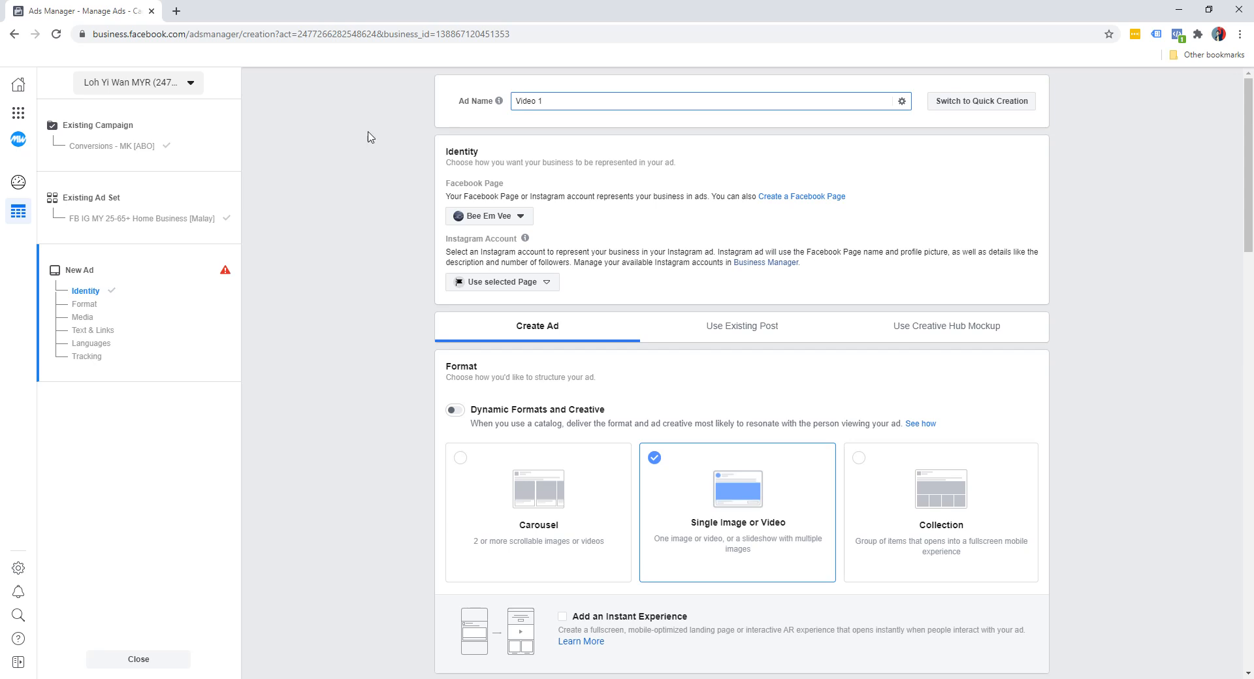
{"action": "left_click", "coordinate": [366, 160]}
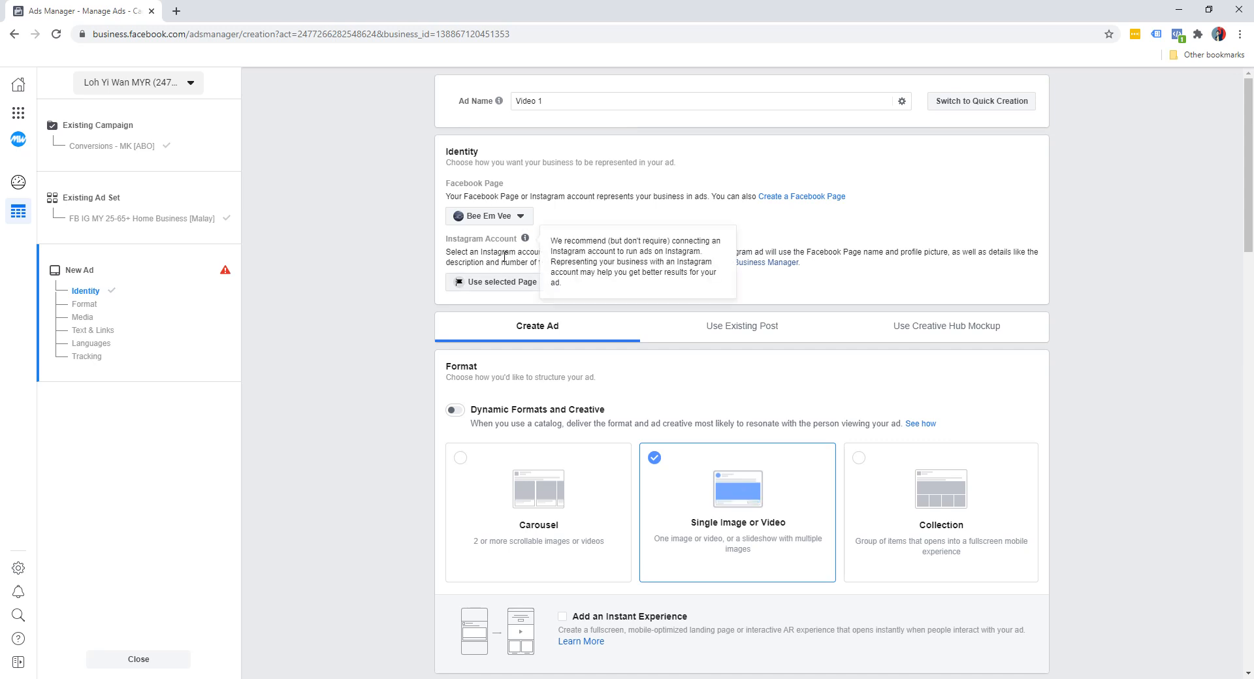
Review the ad's format section and the options for adding media, leaving the media unselected
{"action": "scroll", "coordinate": [422, 286], "scroll_direction": "down", "scroll_amount": 3}
{"action": "scroll", "coordinate": [418, 288], "scroll_direction": "down", "scroll_amount": 3}
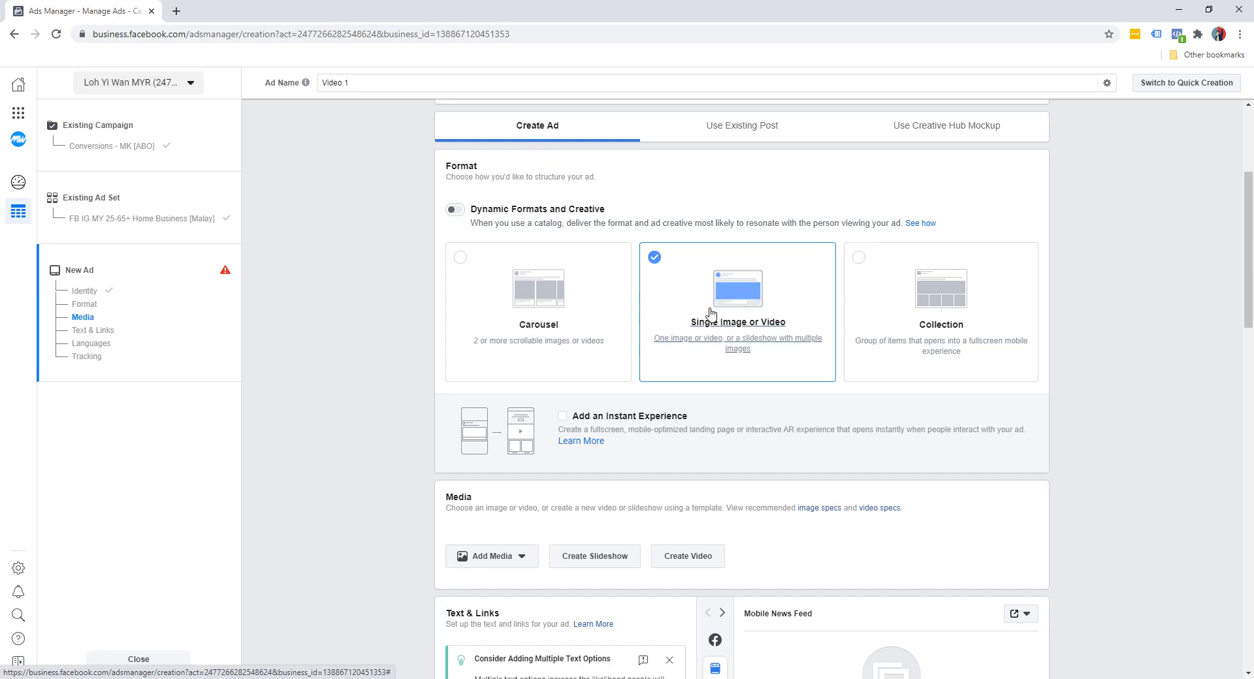
{"action": "scroll", "coordinate": [339, 356], "scroll_direction": "down", "scroll_amount": 3}
{"action": "scroll", "coordinate": [376, 359], "scroll_direction": "down", "scroll_amount": 2}
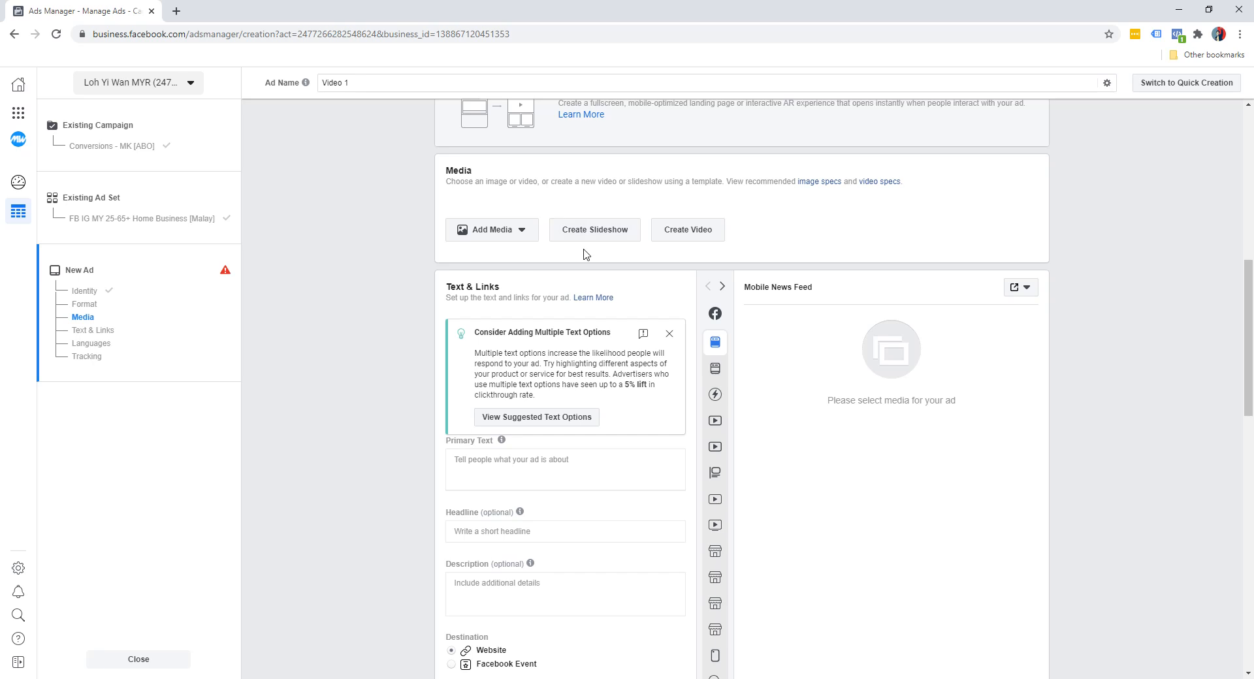
{"action": "left_click", "coordinate": [515, 232]}
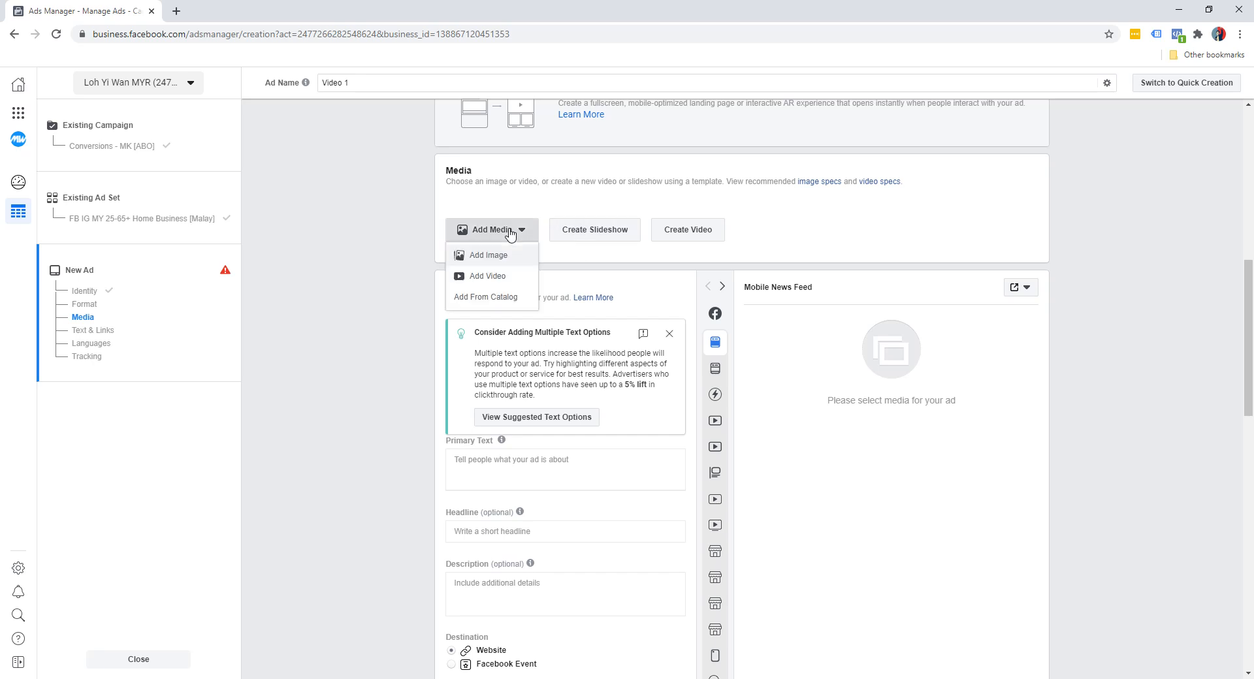
{"action": "left_click", "coordinate": [609, 202]}
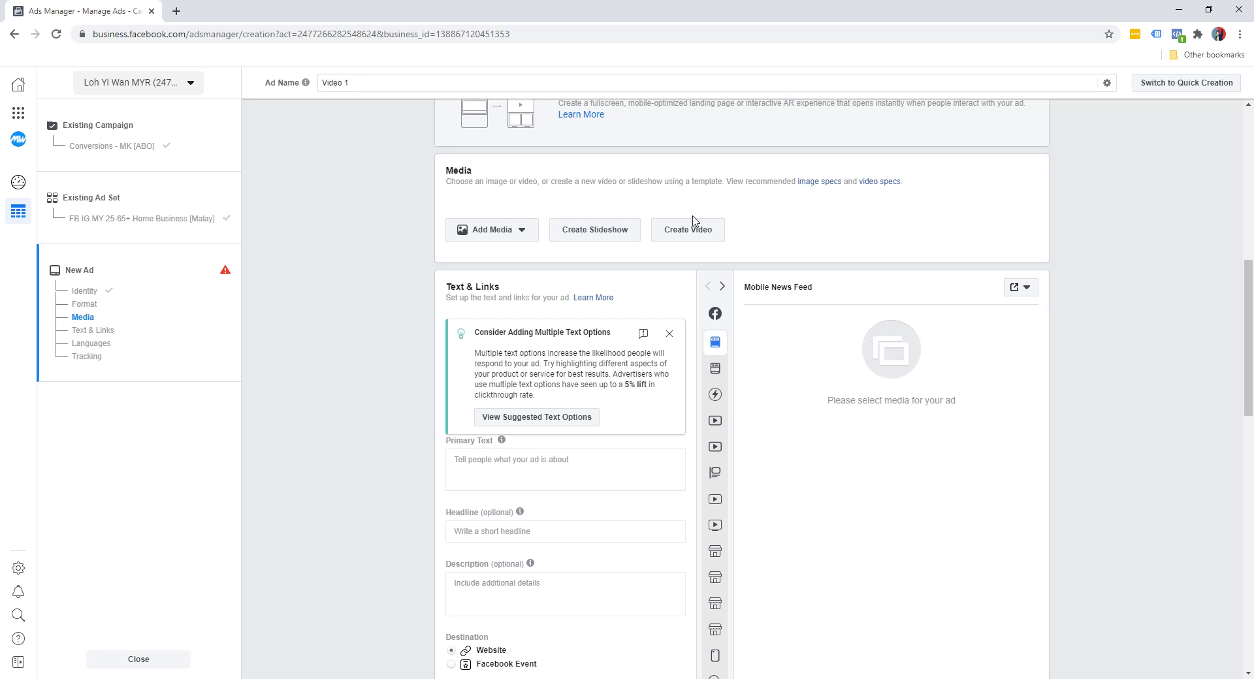
Browse the square templates offered for creating a slideshow, and close the Video Creation Kit
{"action": "left_click", "coordinate": [601, 235]}
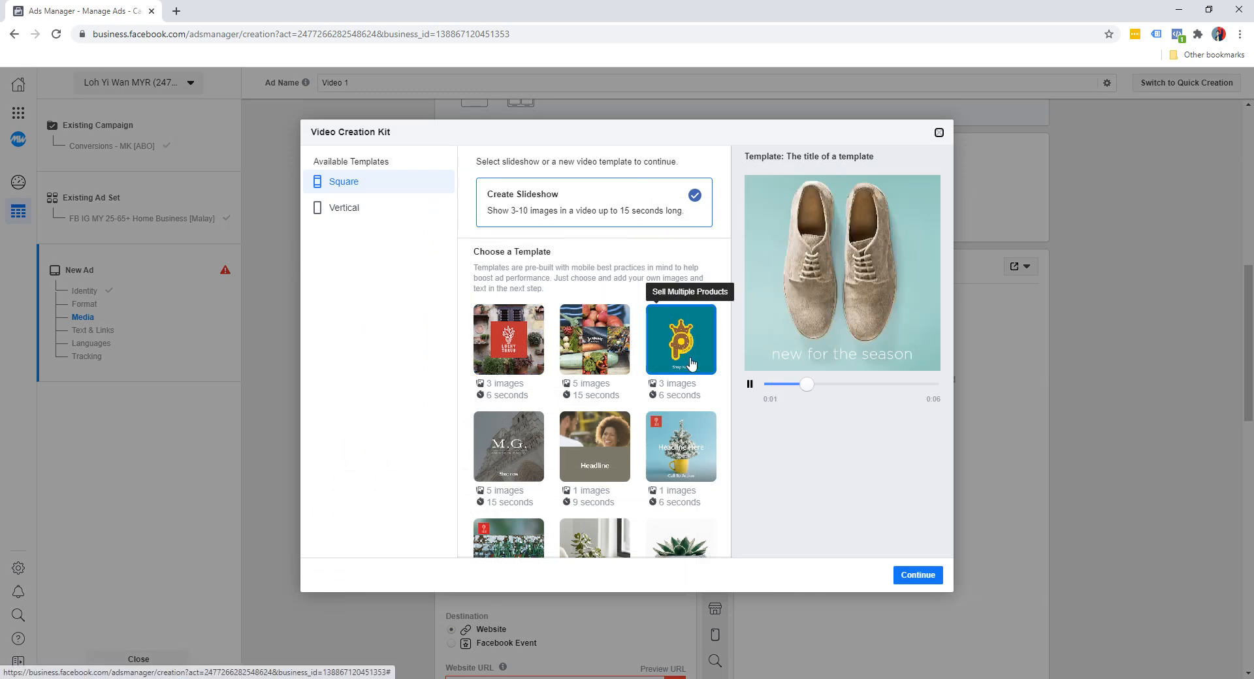
{"action": "scroll", "coordinate": [614, 392], "scroll_direction": "down", "scroll_amount": 3}
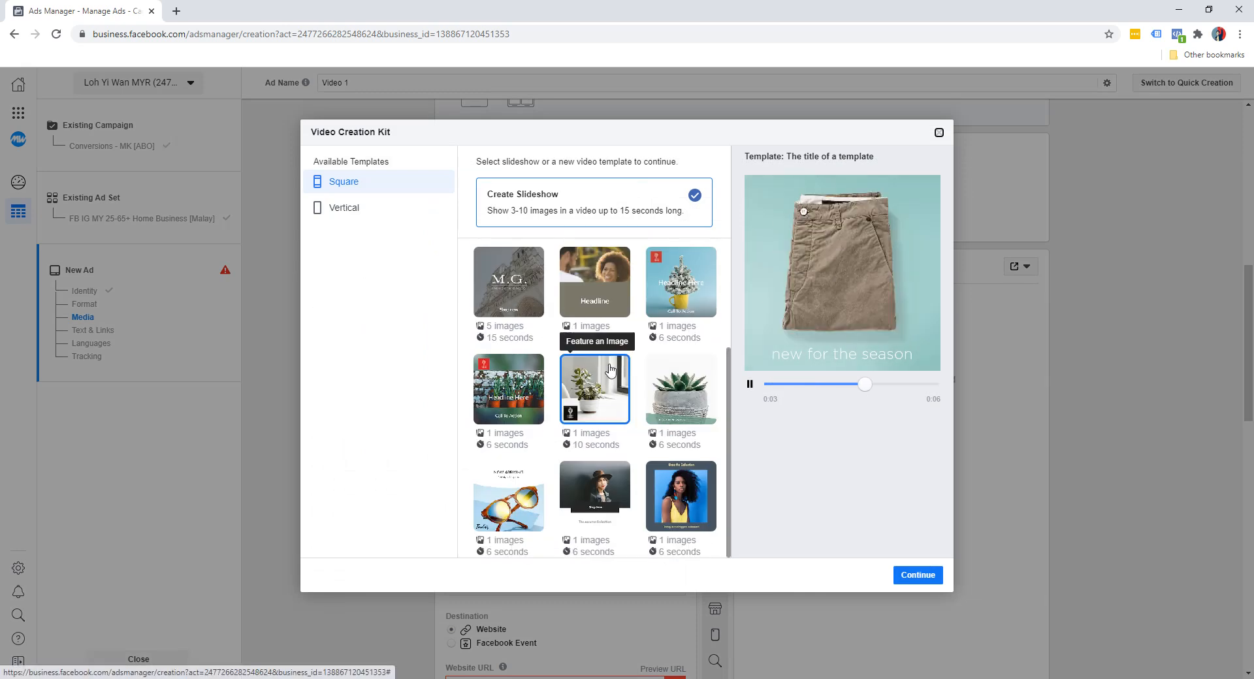
{"action": "left_click", "coordinate": [939, 133]}
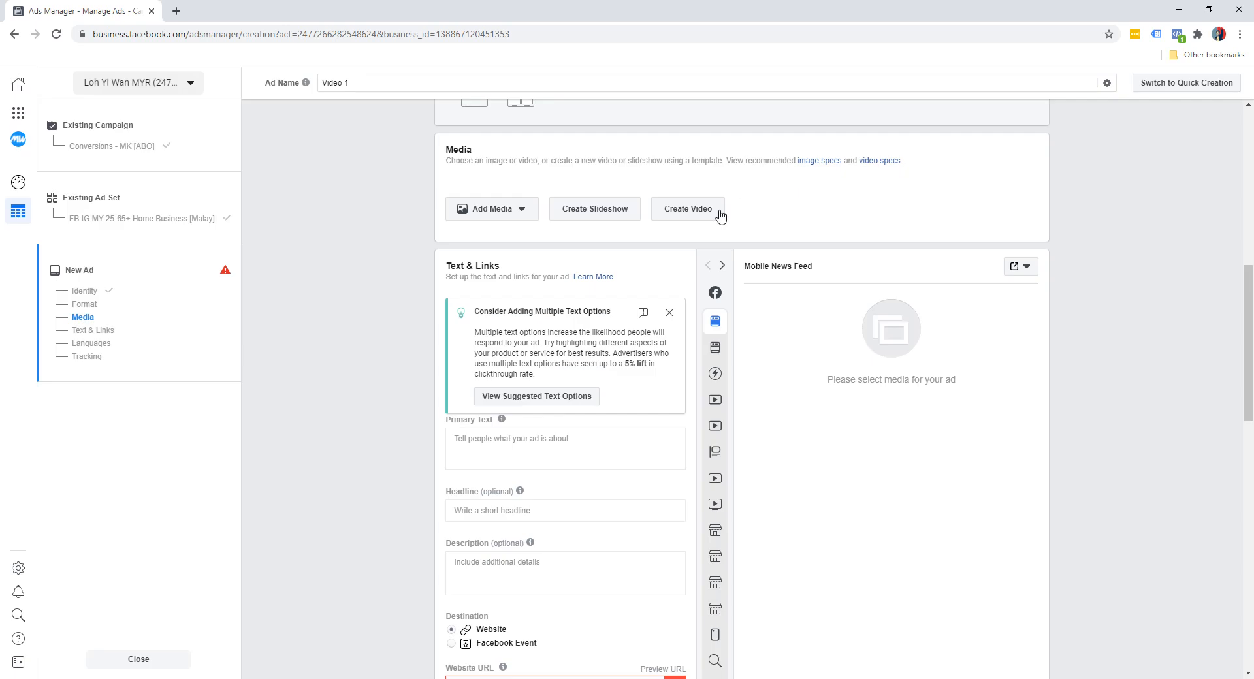
Browse the templates offered for creating a video from images, and leave without choosing one
{"action": "left_click", "coordinate": [698, 218]}
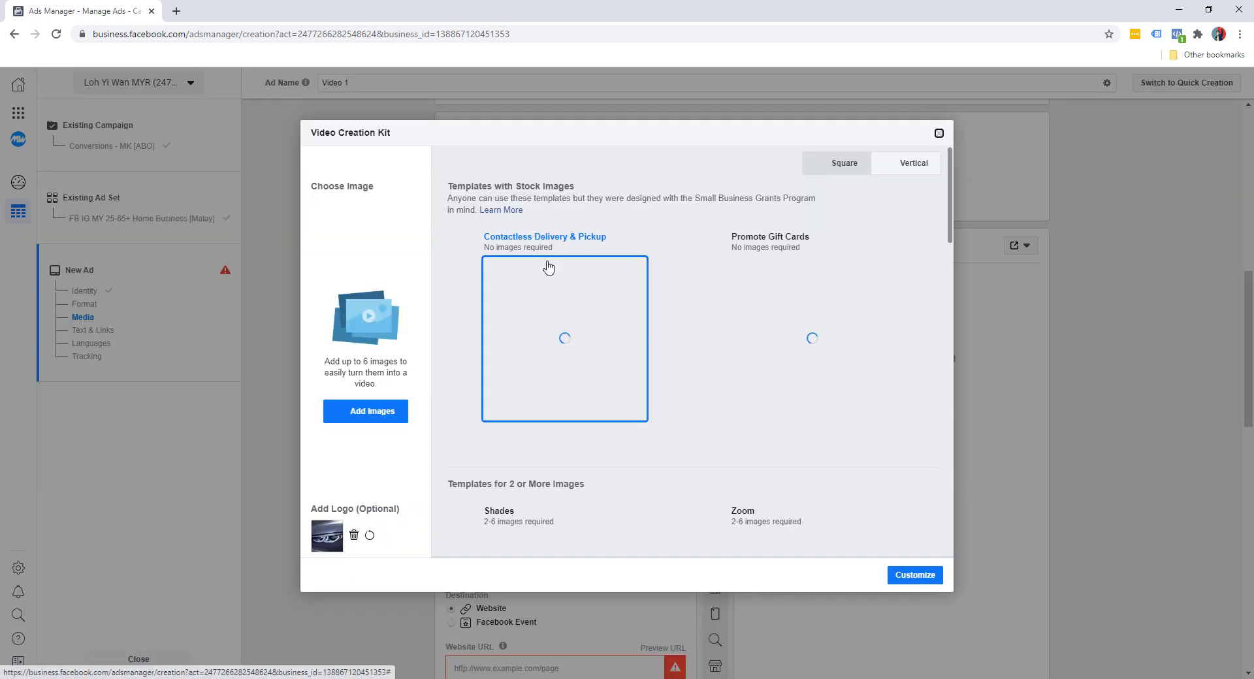
{"action": "scroll", "coordinate": [758, 356], "scroll_direction": "down", "scroll_amount": 4}
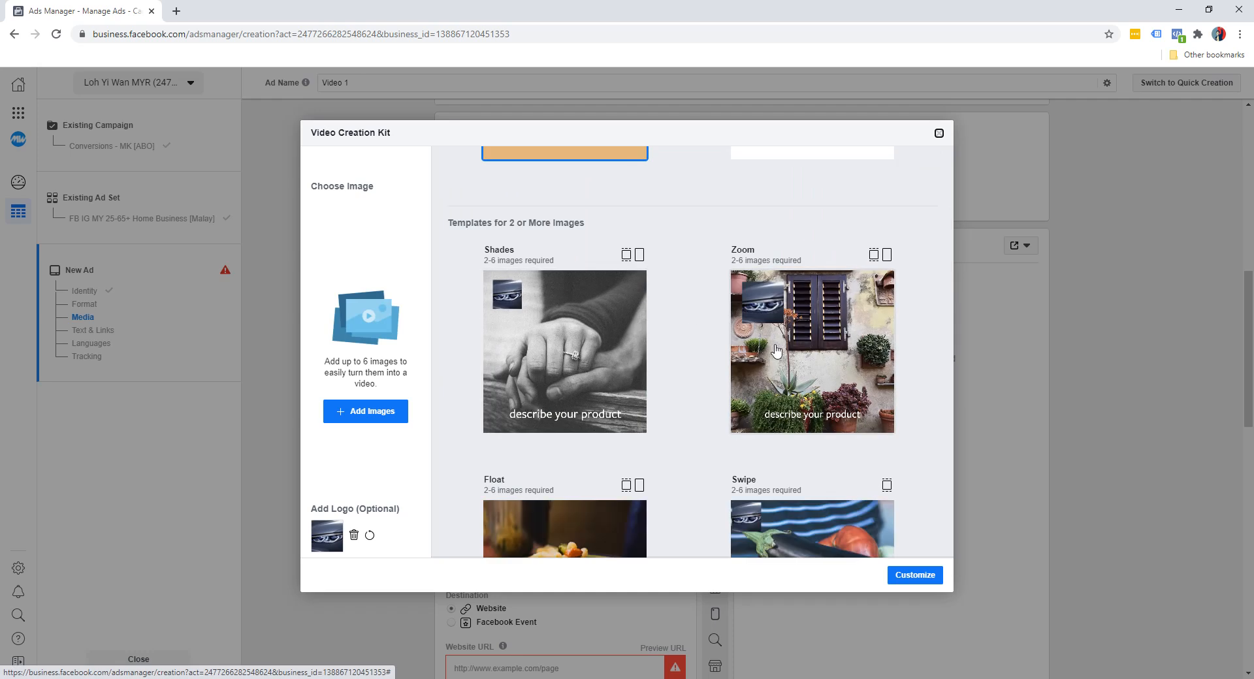
{"action": "scroll", "coordinate": [777, 353], "scroll_direction": "down", "scroll_amount": 2}
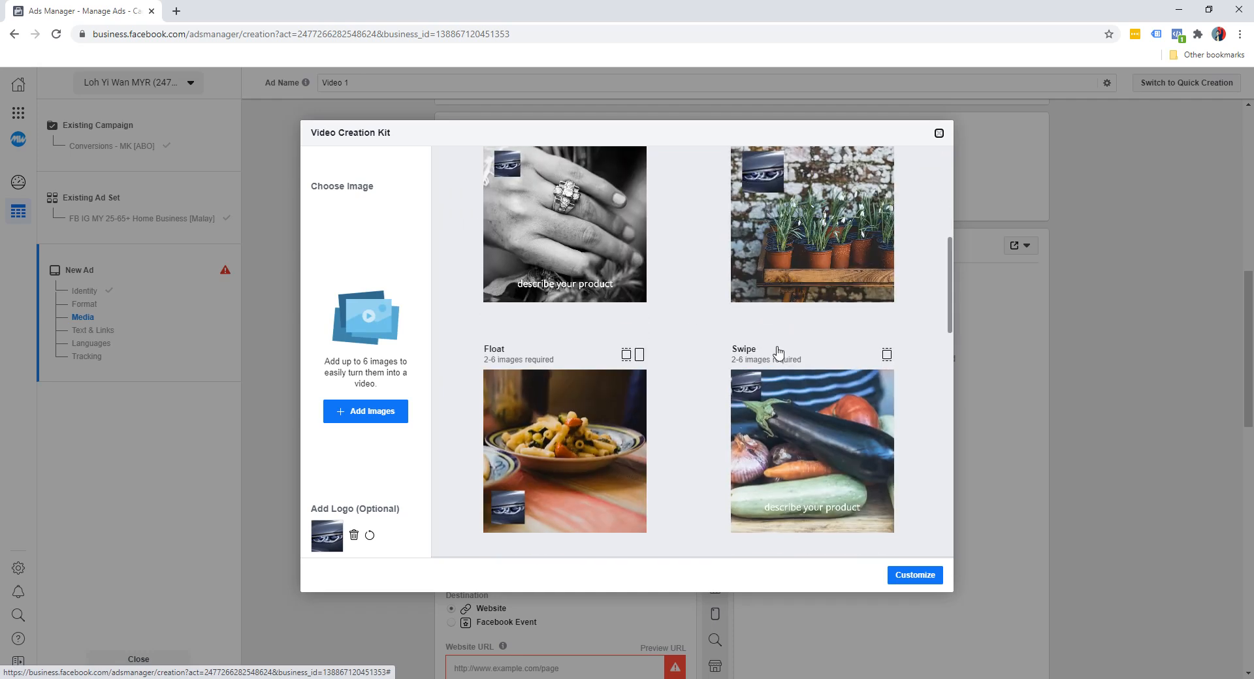
{"action": "left_click", "coordinate": [938, 134]}
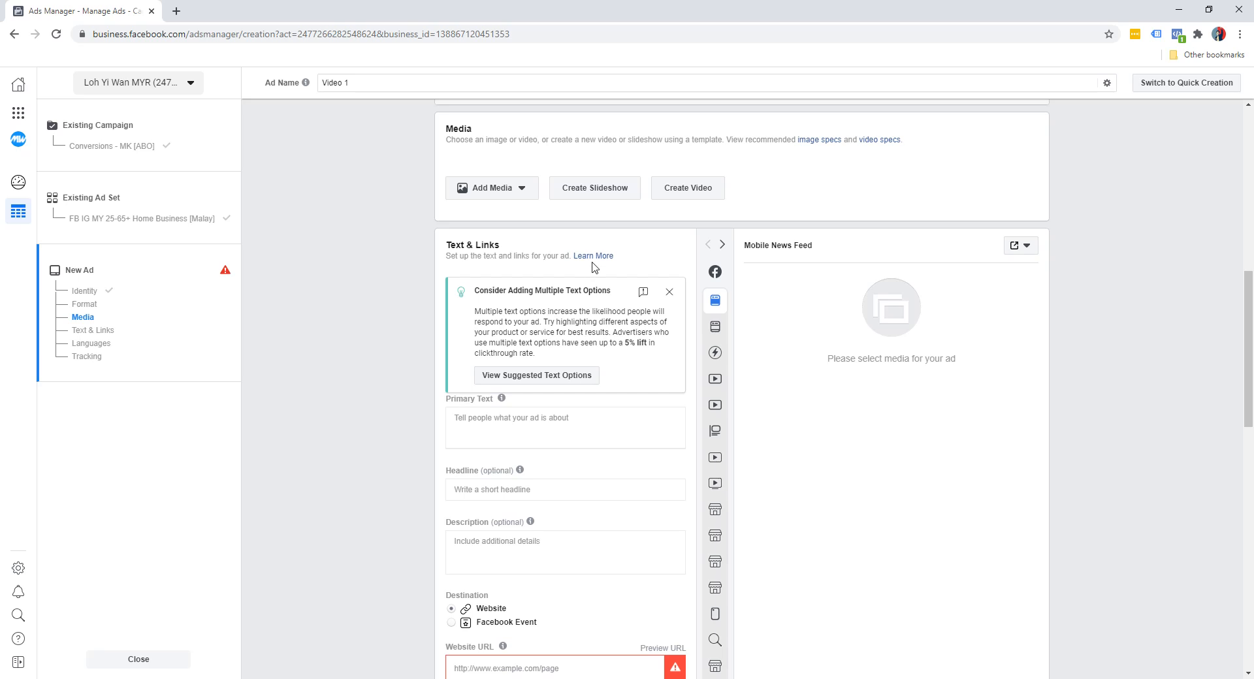
Reopen slideshow creation and preview several square templates, including Sell Multiple Products and Showcase a Square Image
{"action": "left_click", "coordinate": [599, 192]}
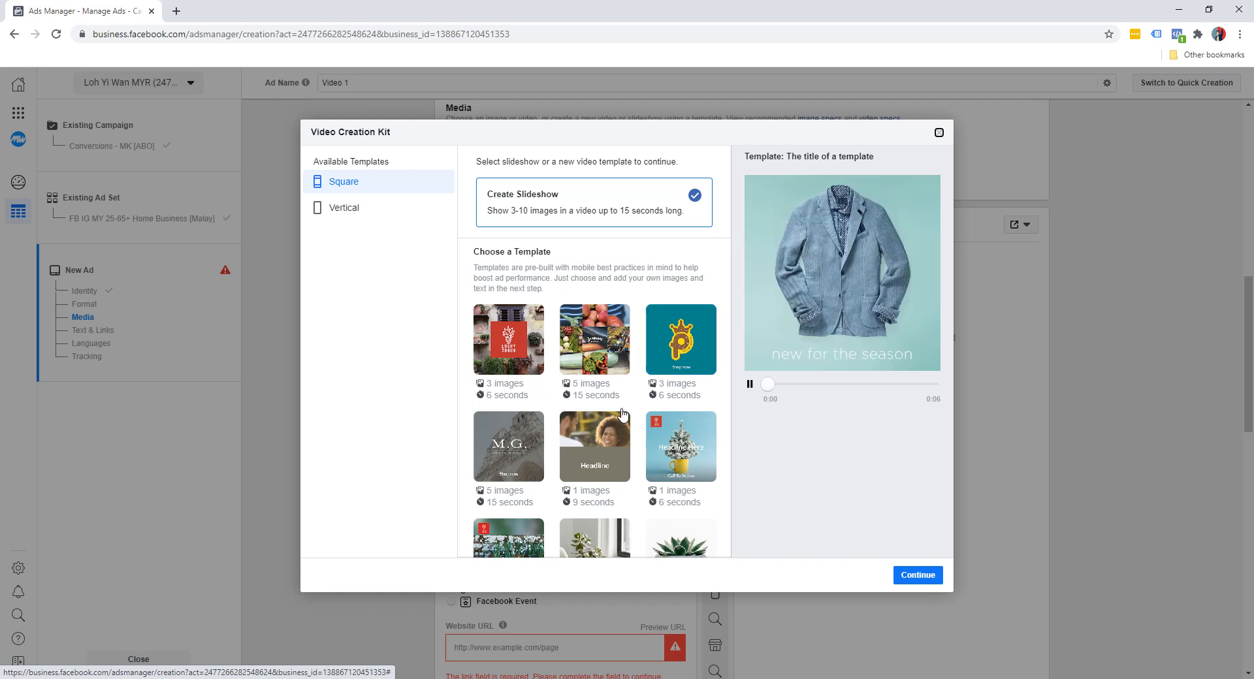
{"action": "scroll", "coordinate": [614, 333], "scroll_direction": "down", "scroll_amount": 3}
{"action": "scroll", "coordinate": [497, 346], "scroll_direction": "up", "scroll_amount": 3}
{"action": "left_click", "coordinate": [490, 350]}
{"action": "left_click", "coordinate": [600, 351]}
{"action": "left_click", "coordinate": [666, 351]}
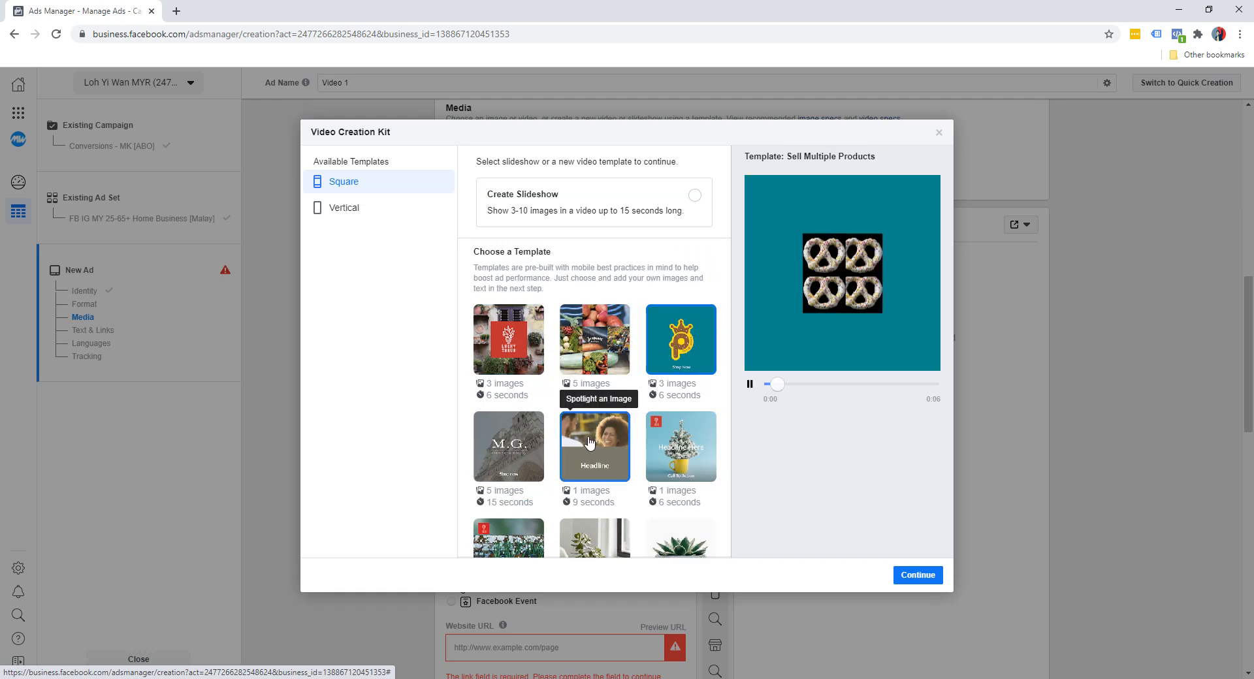
{"action": "left_click", "coordinate": [509, 450]}
{"action": "left_click", "coordinate": [662, 465]}
{"action": "scroll", "coordinate": [662, 457], "scroll_direction": "down", "scroll_amount": 3}
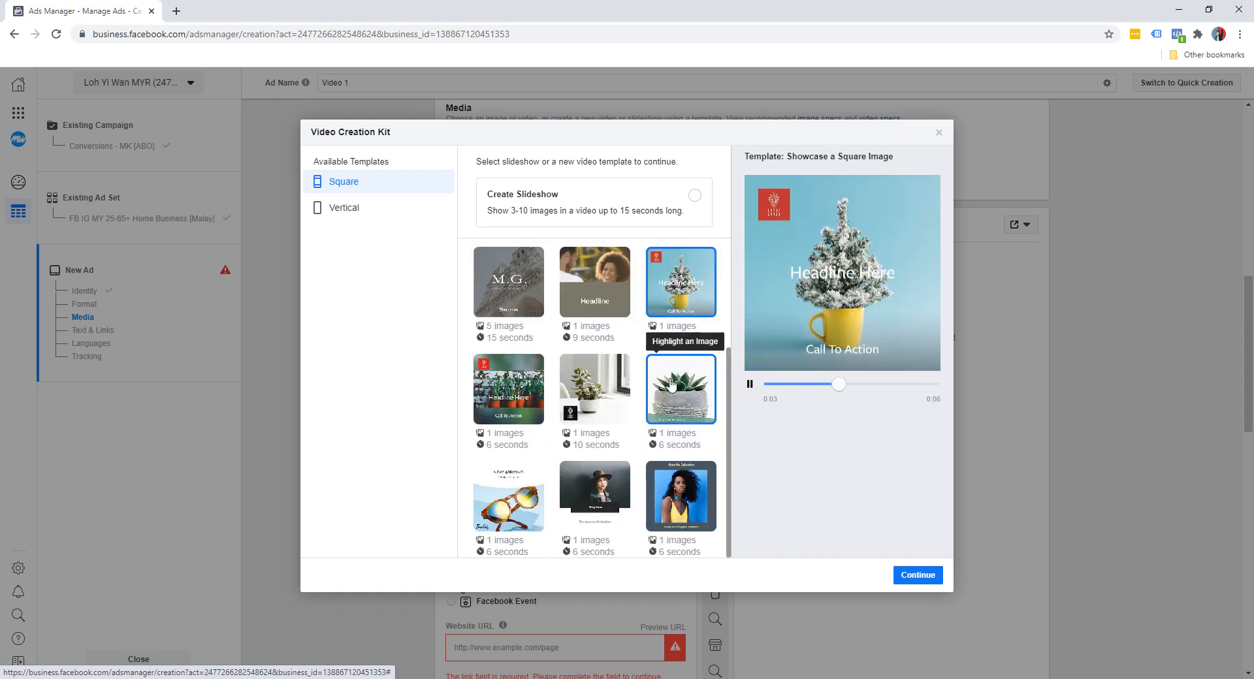
{"action": "scroll", "coordinate": [585, 451], "scroll_direction": "up", "scroll_amount": 3}
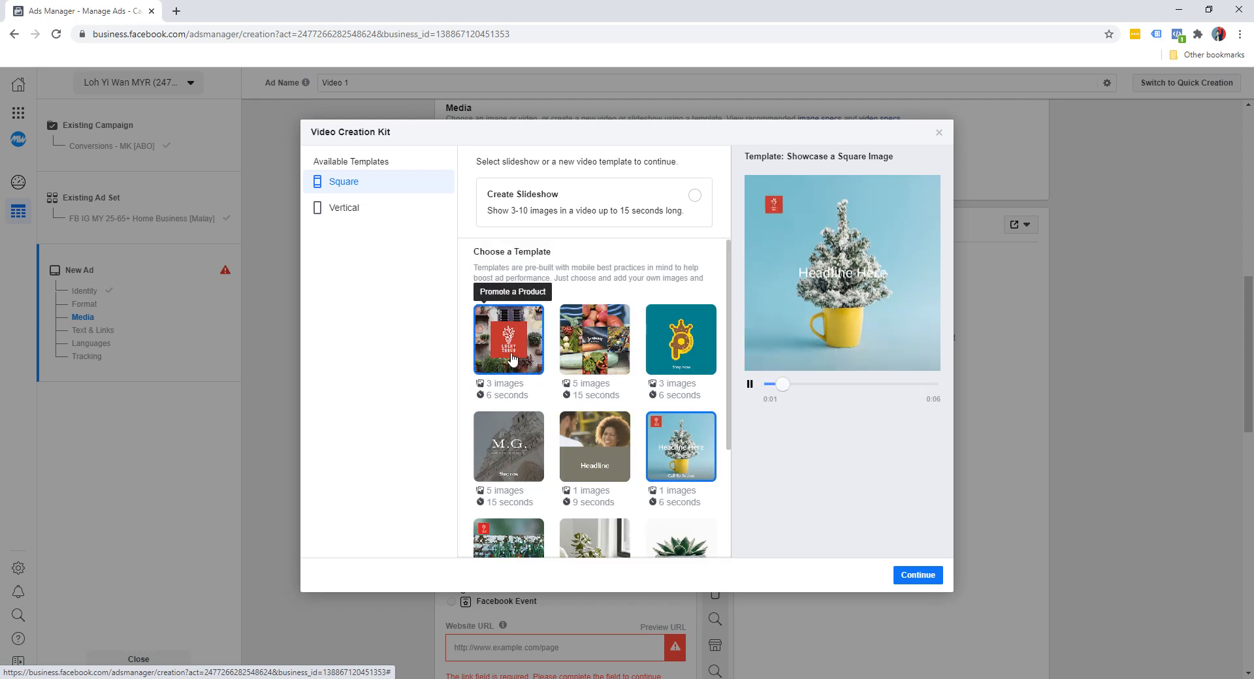
Choose the Promote a Product template, upload the colourful social media icons image as Scene 1's background, and play the preview
{"action": "left_click", "coordinate": [509, 340]}
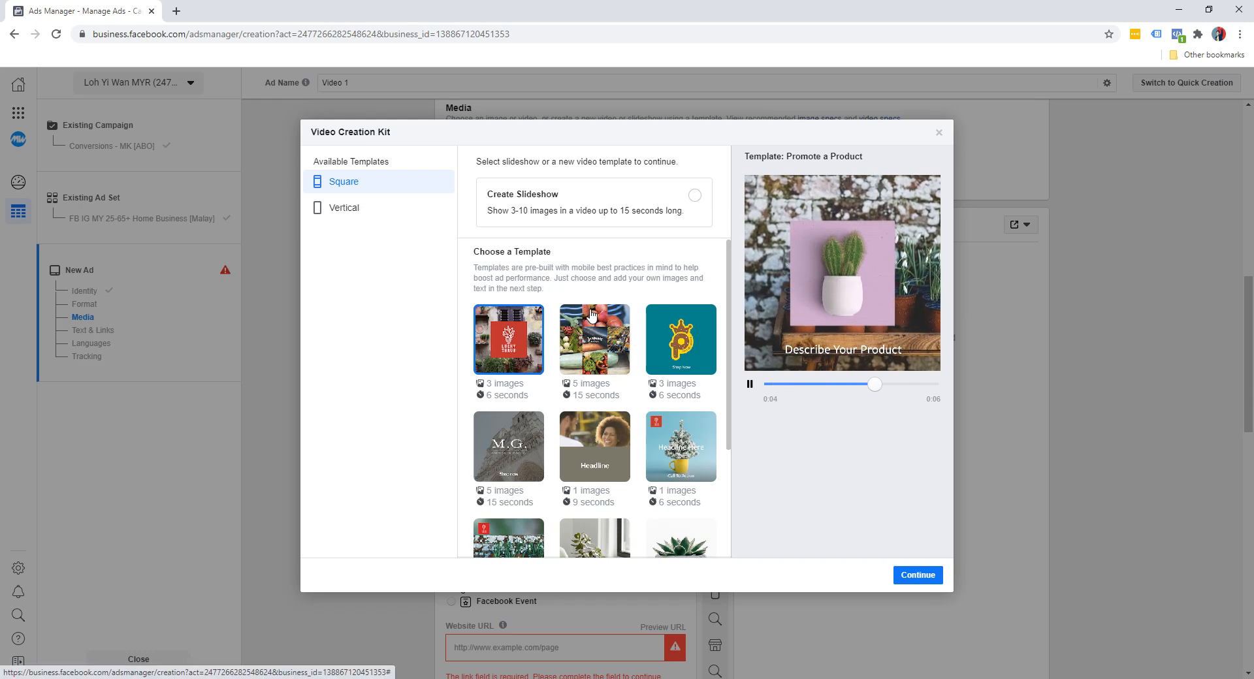
{"action": "left_click", "coordinate": [915, 579]}
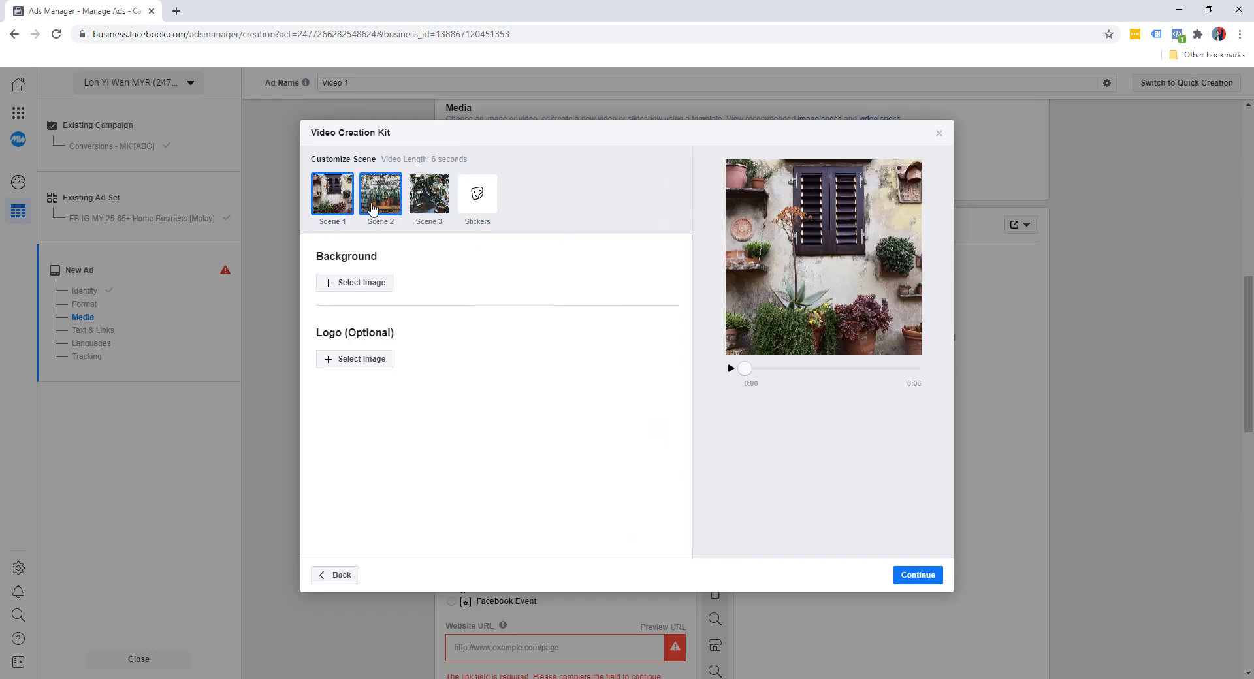
{"action": "left_click", "coordinate": [357, 290]}
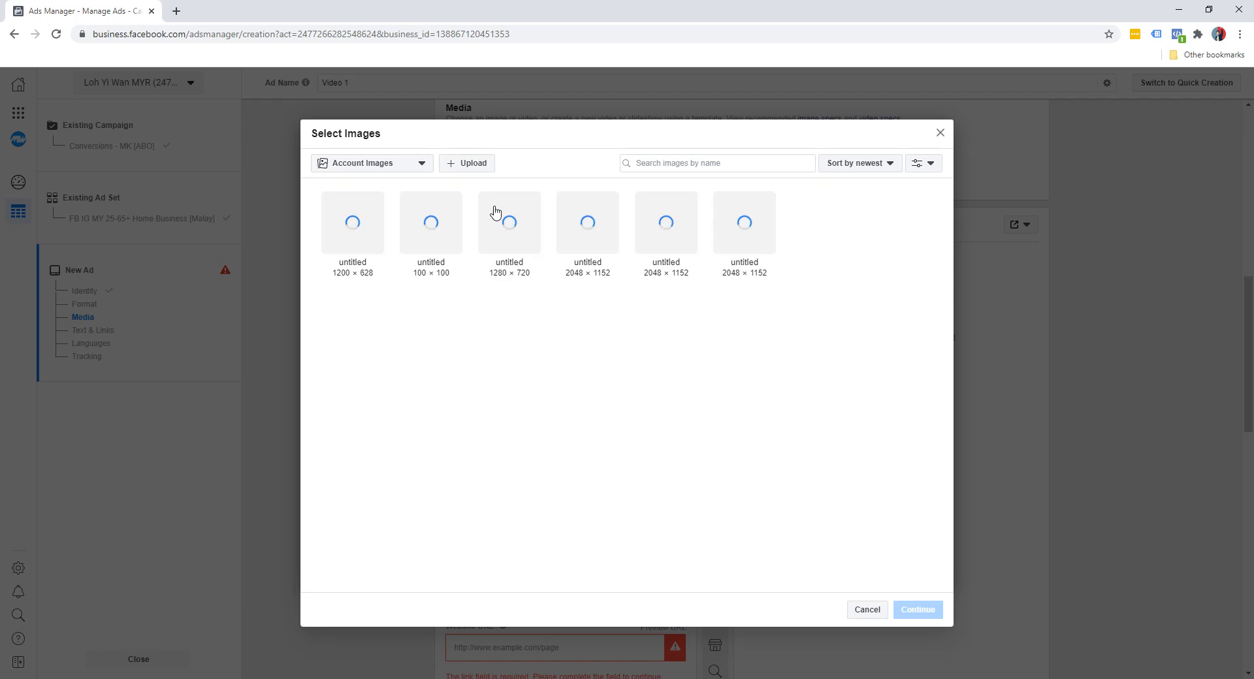
{"action": "left_click", "coordinate": [468, 166]}
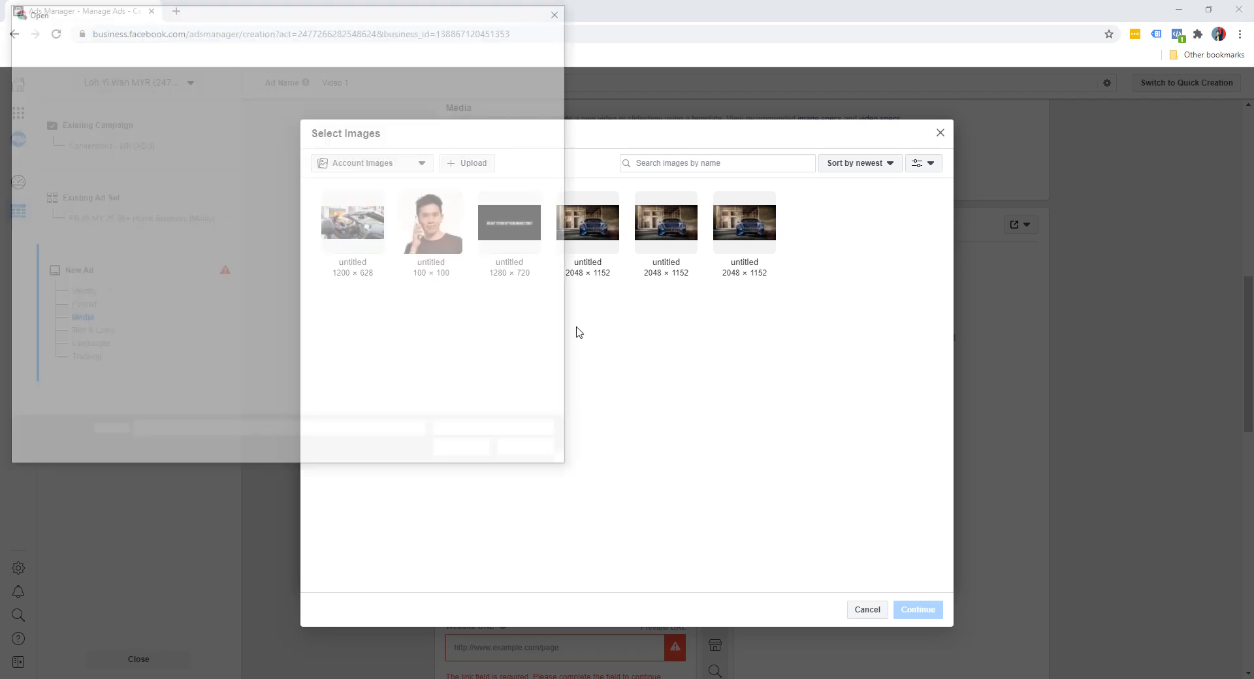
{"action": "double_click", "coordinate": [507, 288]}
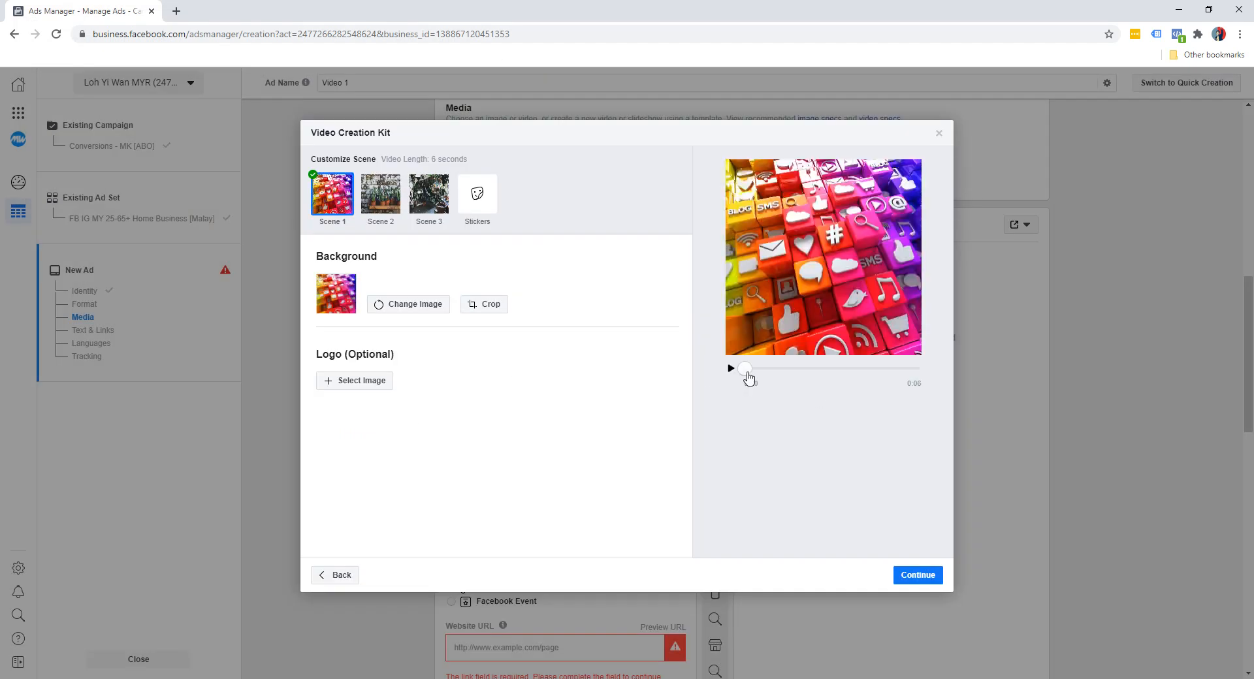
{"action": "left_click", "coordinate": [732, 371]}
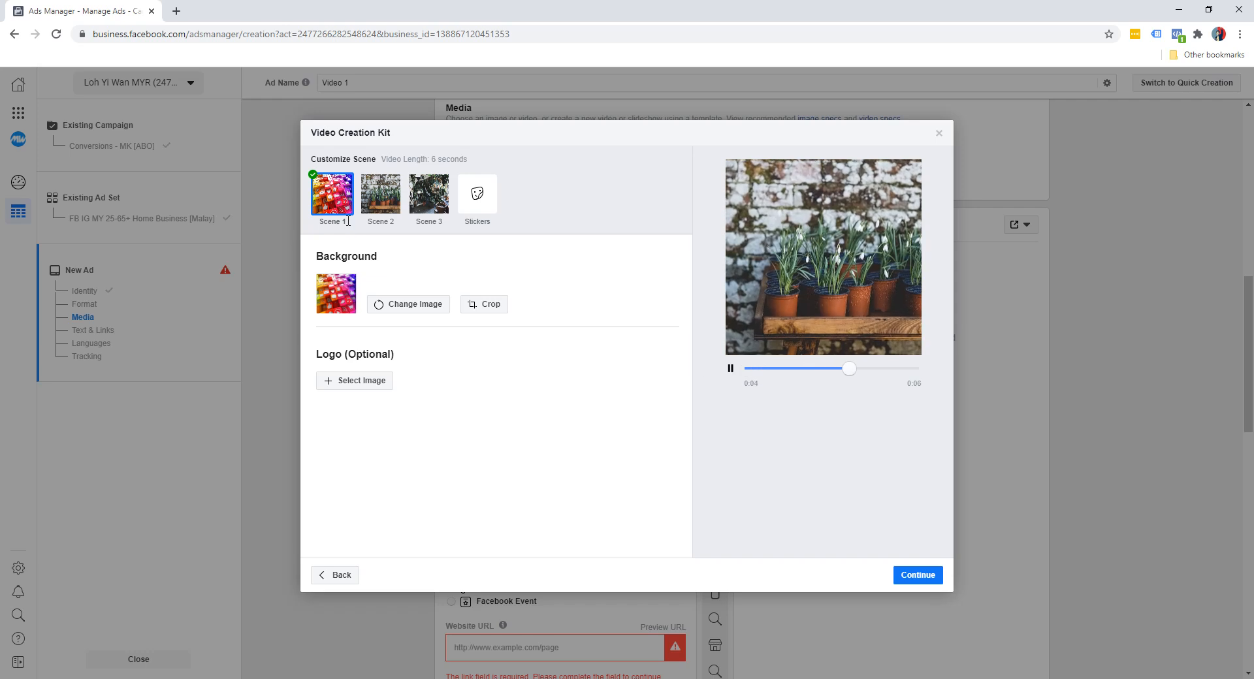
Set Scene 2's background to a 2048 × 1152 blue car image from the account images
{"action": "left_click", "coordinate": [379, 204]}
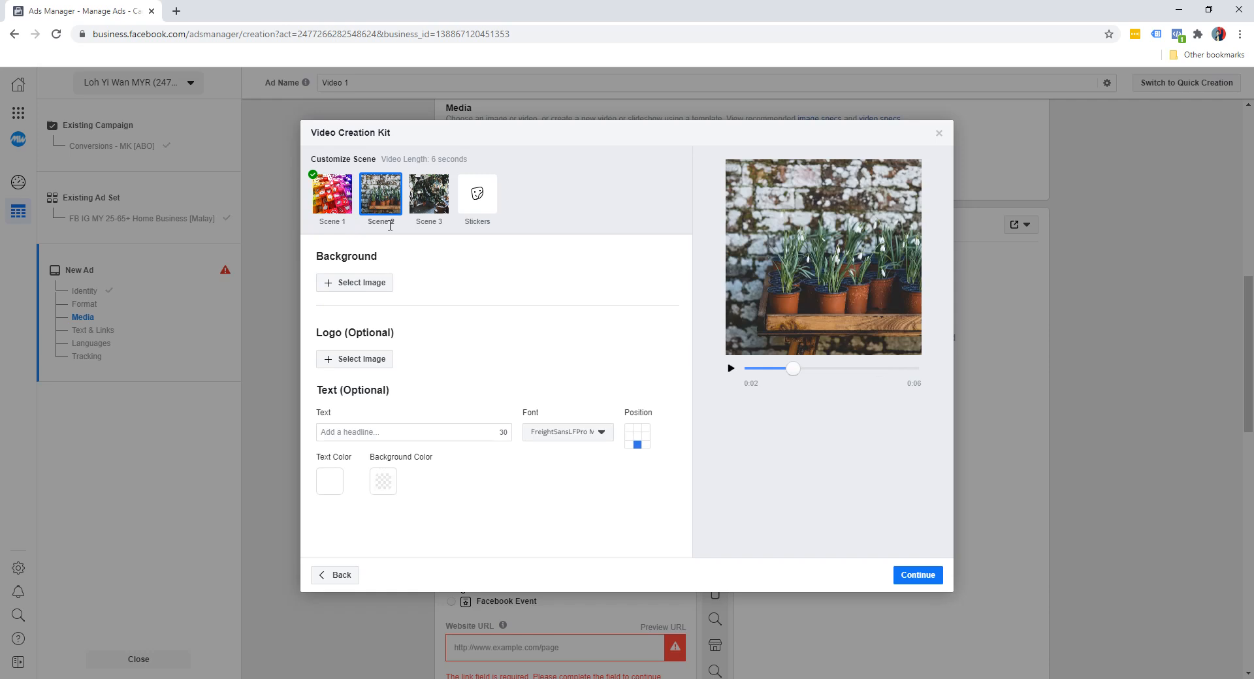
{"action": "left_click", "coordinate": [375, 288]}
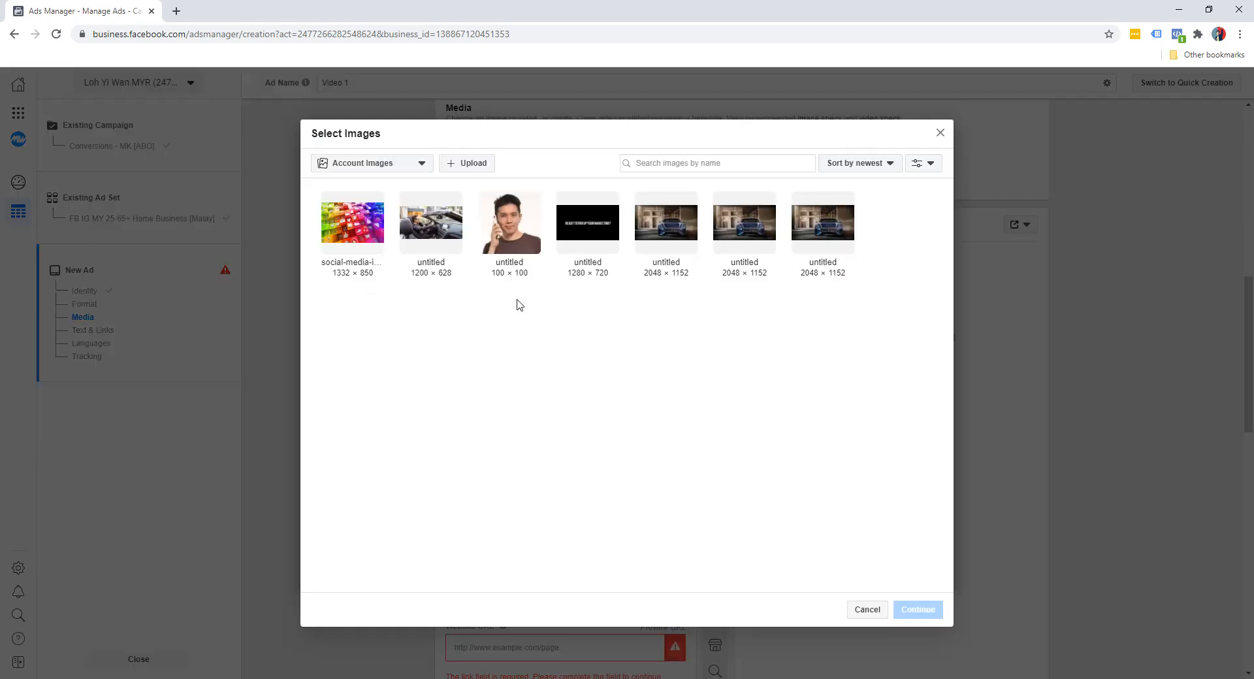
{"action": "left_click", "coordinate": [668, 235]}
{"action": "left_click", "coordinate": [909, 609]}
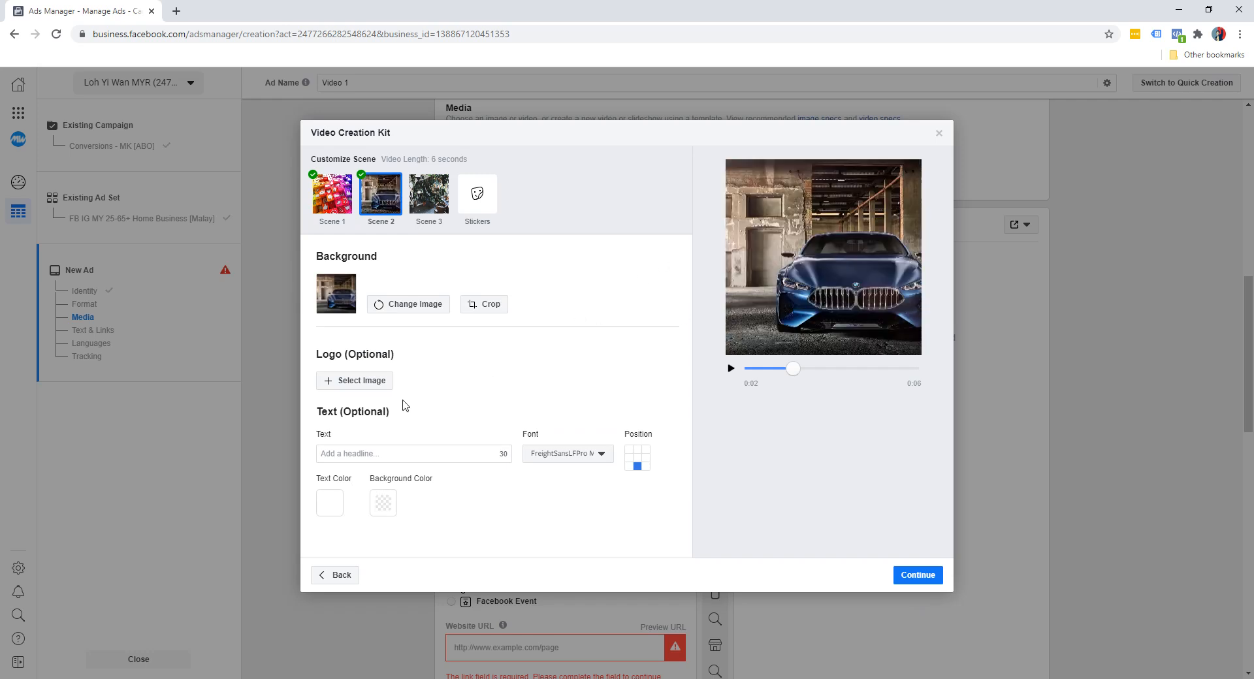
Add the headline "Master Social Media Marketing" to Scene 2 with background colour #000000 at 50 opacity
{"action": "left_click", "coordinate": [380, 452]}
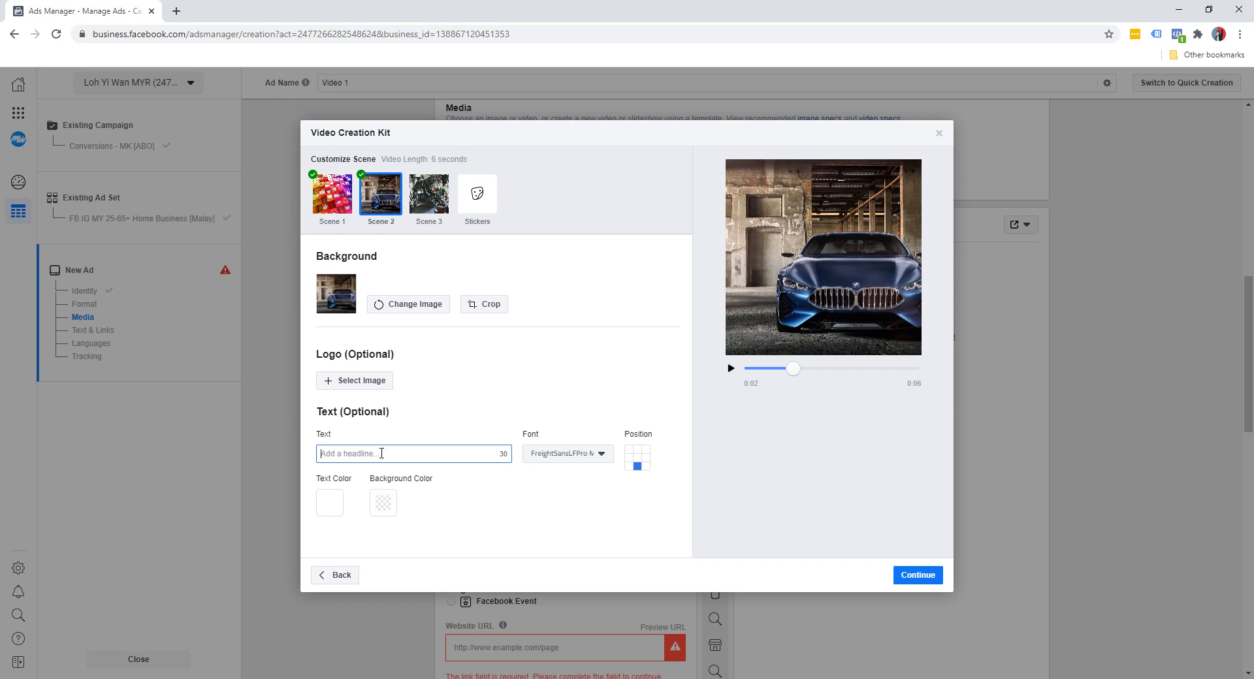
{"action": "type", "text": "Master Social Media Marketing"}
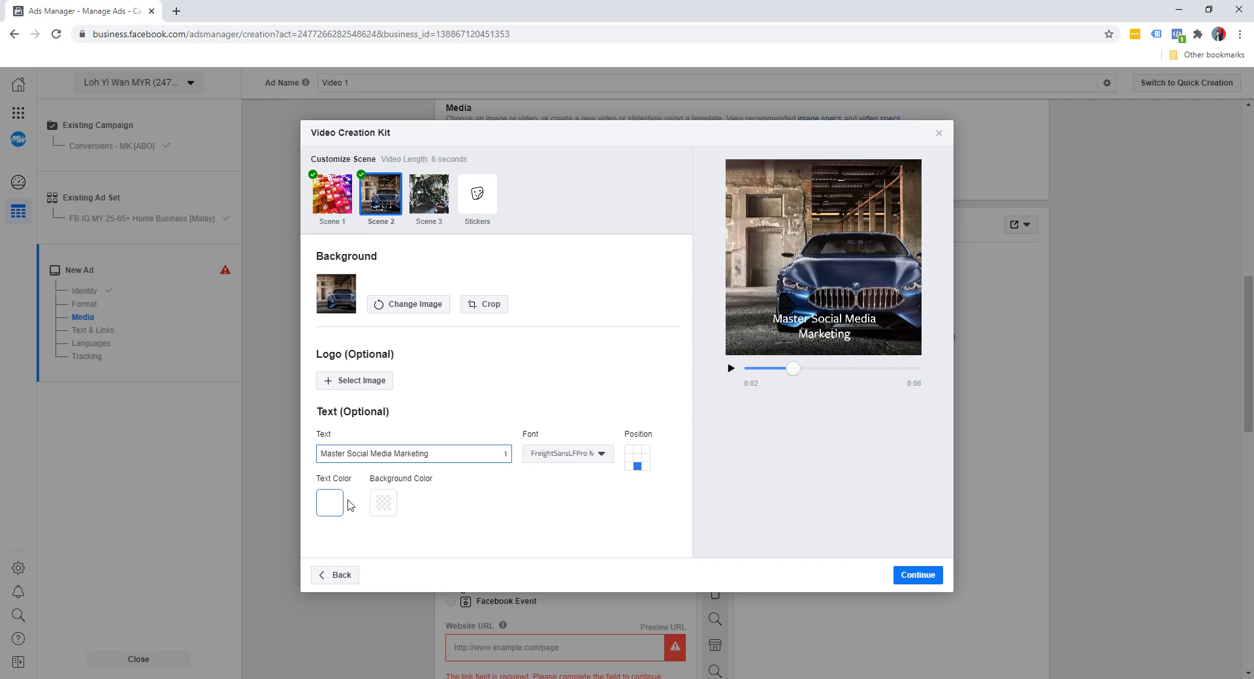
{"action": "left_click", "coordinate": [377, 510]}
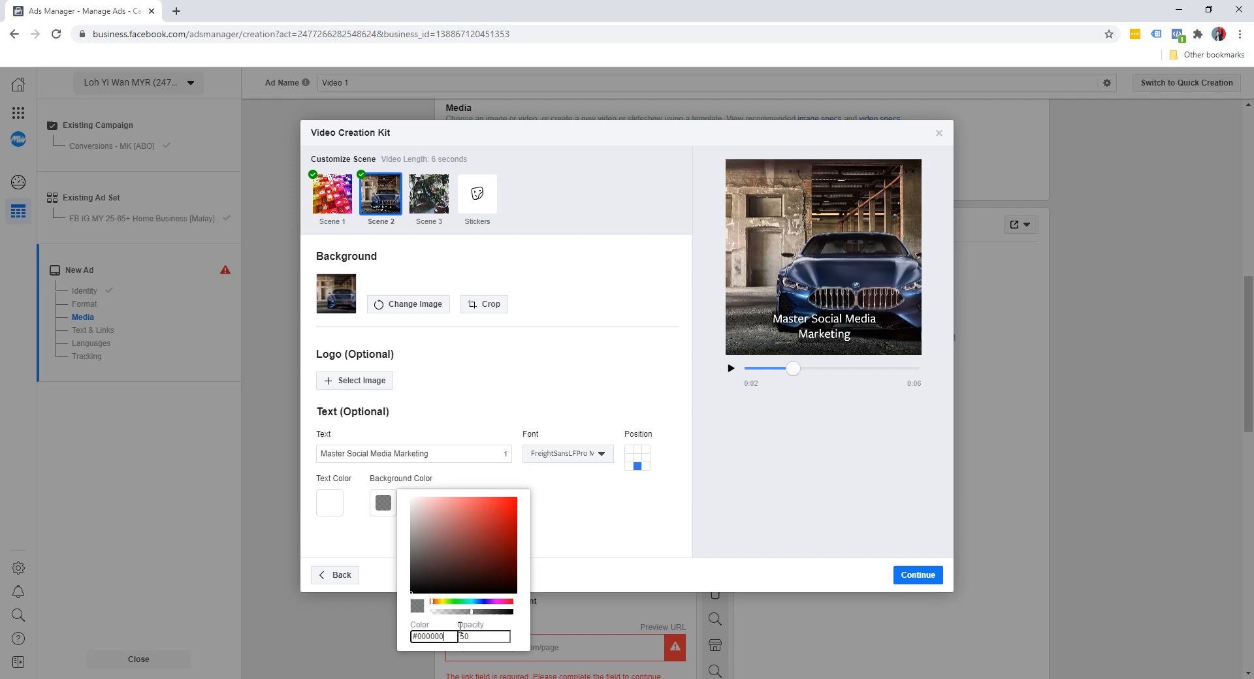
{"action": "left_click", "coordinate": [605, 529]}
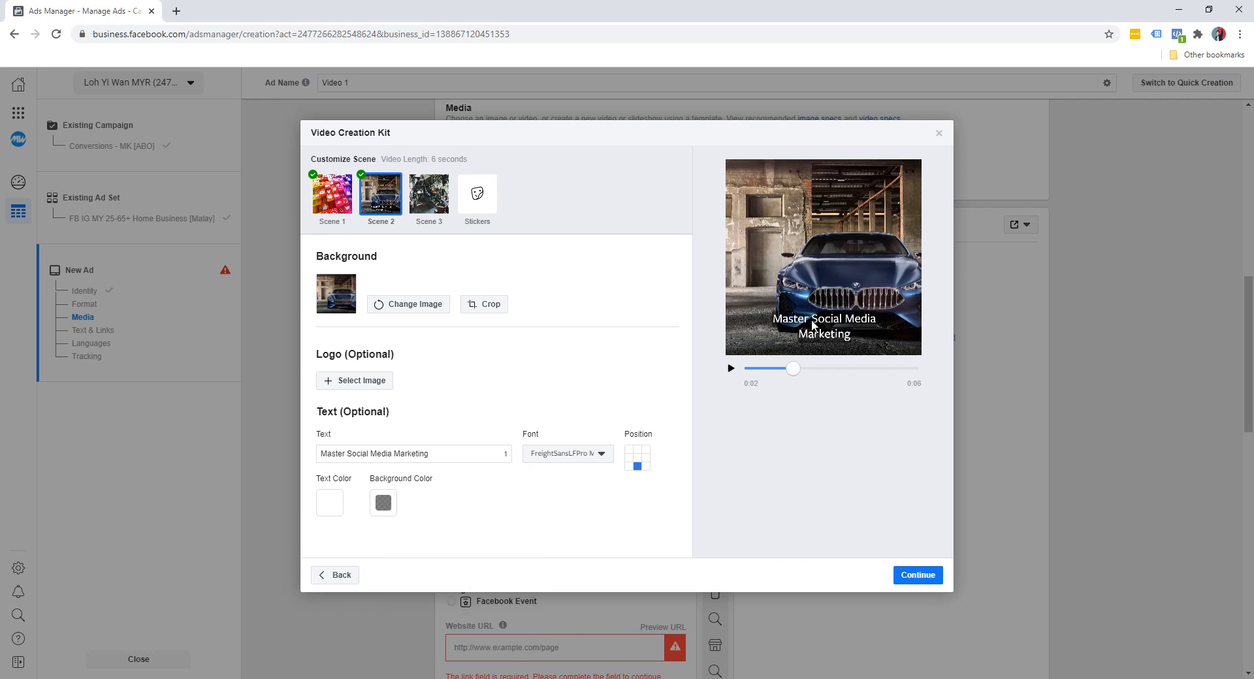
Try different text colours on Scene 2's headline and return it to white
{"action": "left_click", "coordinate": [330, 503]}
{"action": "left_click_drag", "start_coordinate": [371, 556], "coordinate": [415, 507]}
{"action": "left_click_drag", "start_coordinate": [382, 601], "coordinate": [387, 603]}
{"action": "left_click_drag", "start_coordinate": [400, 550], "coordinate": [407, 498]}
{"action": "mouse_move", "coordinate": [396, 605]}
{"action": "left_mouse_down"}
{"action": "mouse_move", "coordinate": [406, 601]}
{"action": "mouse_move", "coordinate": [387, 602]}
{"action": "left_mouse_up"}
{"action": "left_click_drag", "start_coordinate": [382, 516], "coordinate": [348, 494]}
{"action": "left_click", "coordinate": [622, 510]}
Set the font of Scene 2's headline to Ubuntu Regular
{"action": "left_click", "coordinate": [596, 454]}
{"action": "scroll", "coordinate": [591, 529], "scroll_direction": "down", "scroll_amount": 6}
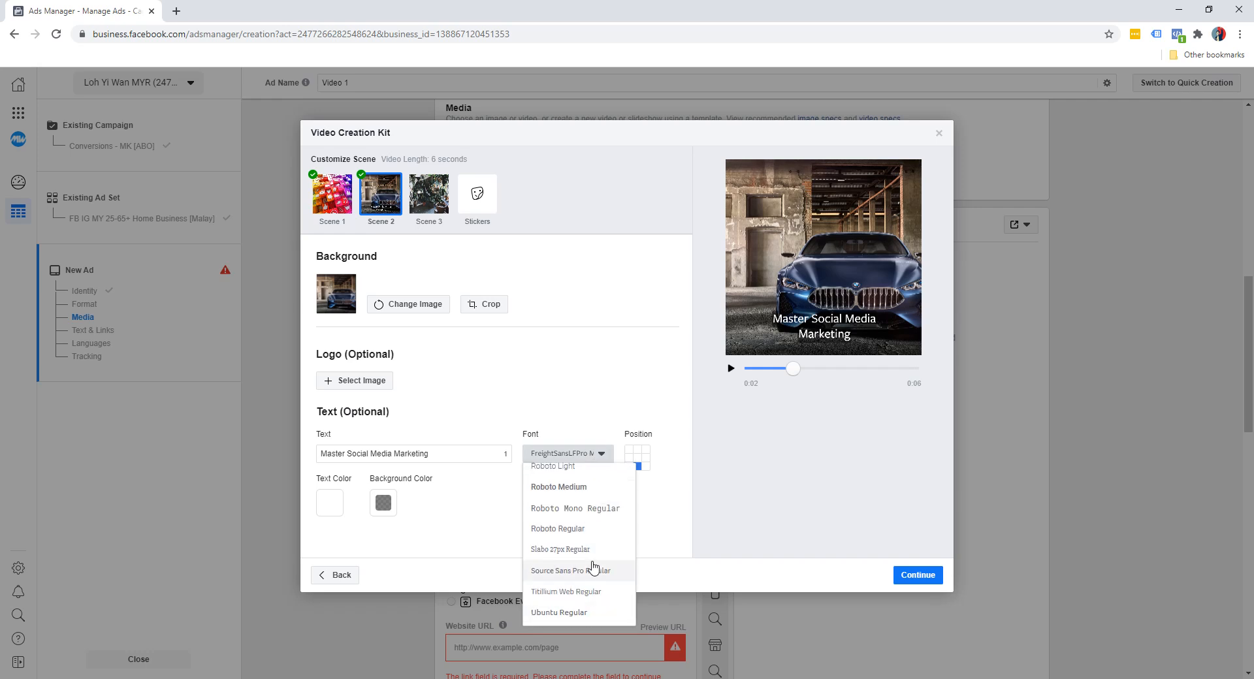
{"action": "left_click", "coordinate": [568, 614]}
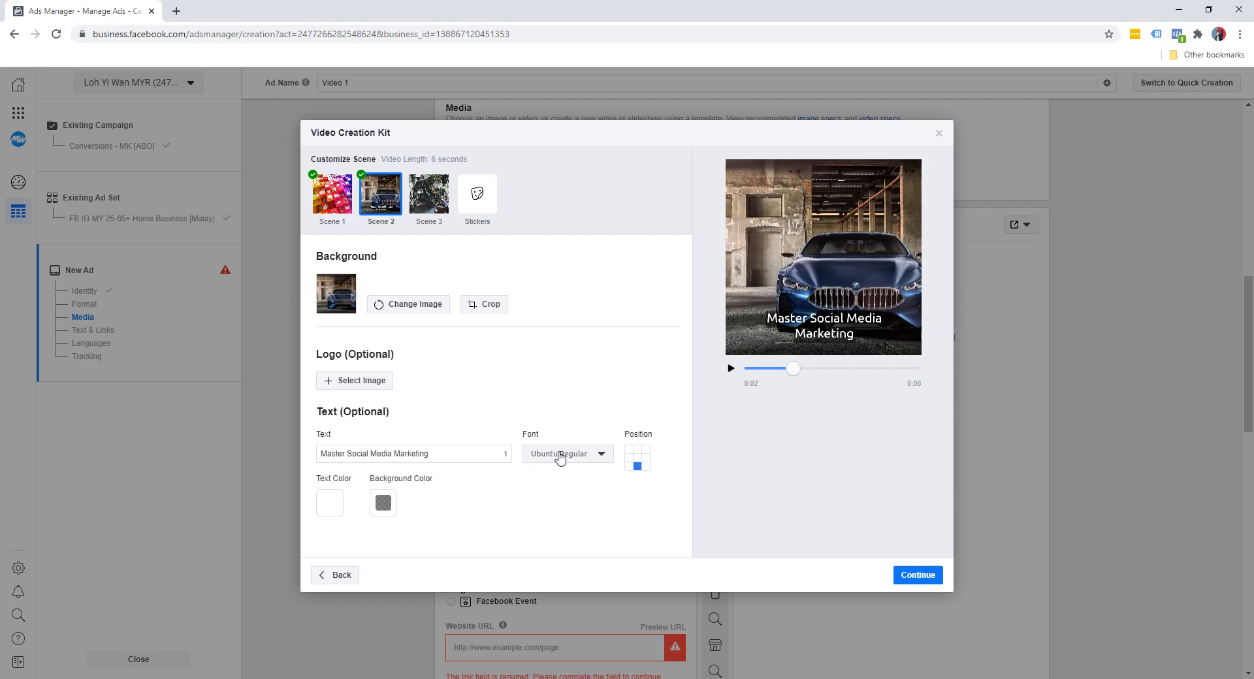
Try several positions for Scene 2's headline and place it in the centre of the image
{"action": "left_click", "coordinate": [637, 462]}
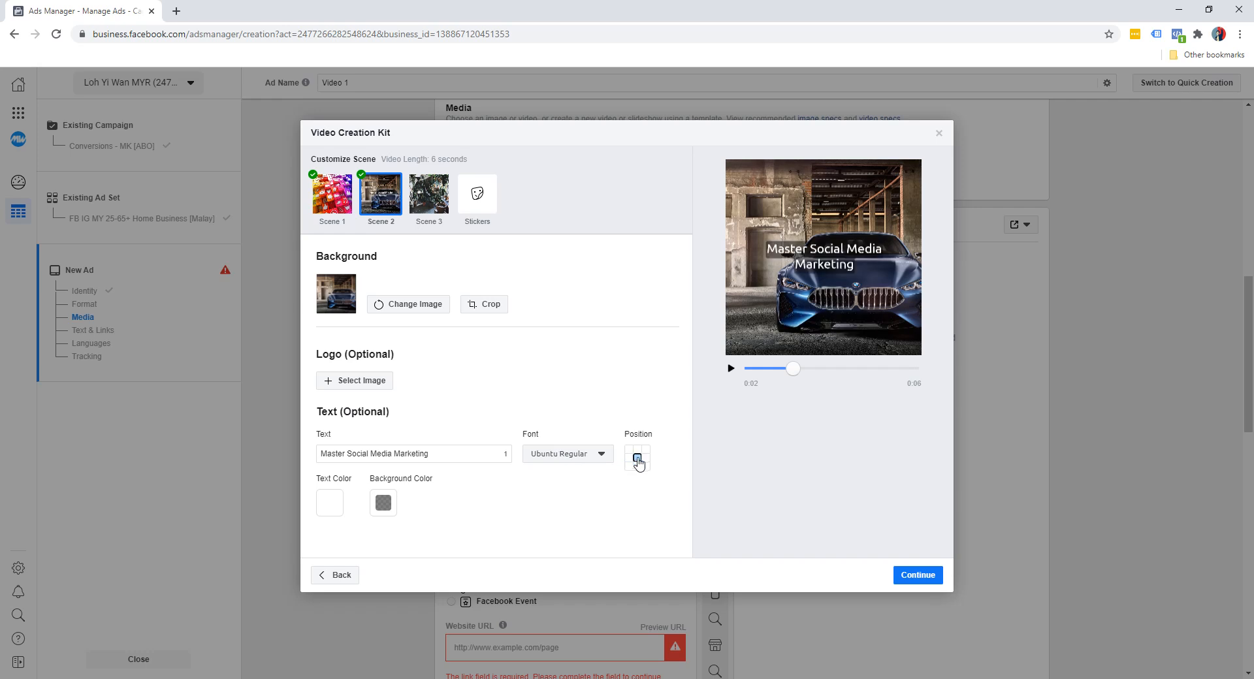
{"action": "left_click", "coordinate": [637, 451]}
{"action": "left_click", "coordinate": [629, 450]}
{"action": "left_click", "coordinate": [629, 458]}
{"action": "left_click", "coordinate": [645, 458]}
{"action": "left_click", "coordinate": [645, 469]}
{"action": "left_click", "coordinate": [637, 459]}
Play the video preview from the start to check the customized scenes, and pause it near the end
{"action": "left_click_drag", "start_coordinate": [794, 370], "coordinate": [739, 377]}
{"action": "left_click", "coordinate": [732, 369]}
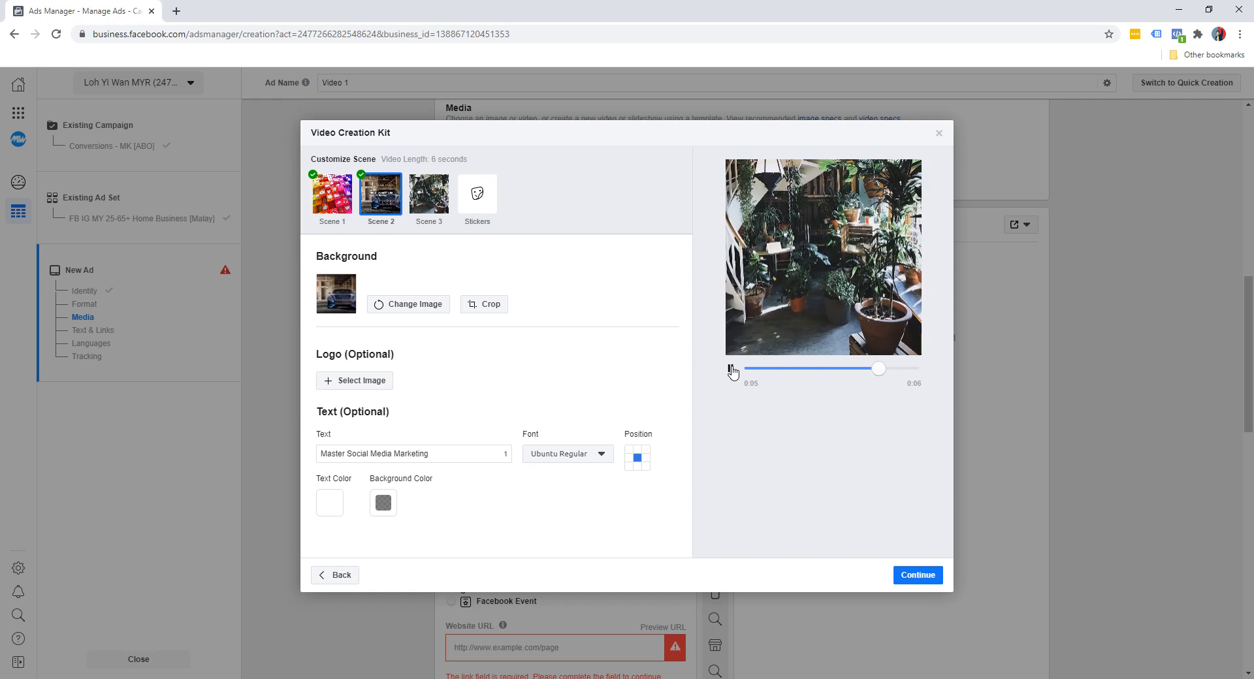
{"action": "left_click", "coordinate": [732, 369]}
Give Scene 3 the image of the excited man at a laptop as background and the headline "Click Here To Download Now"
{"action": "left_click", "coordinate": [437, 199]}
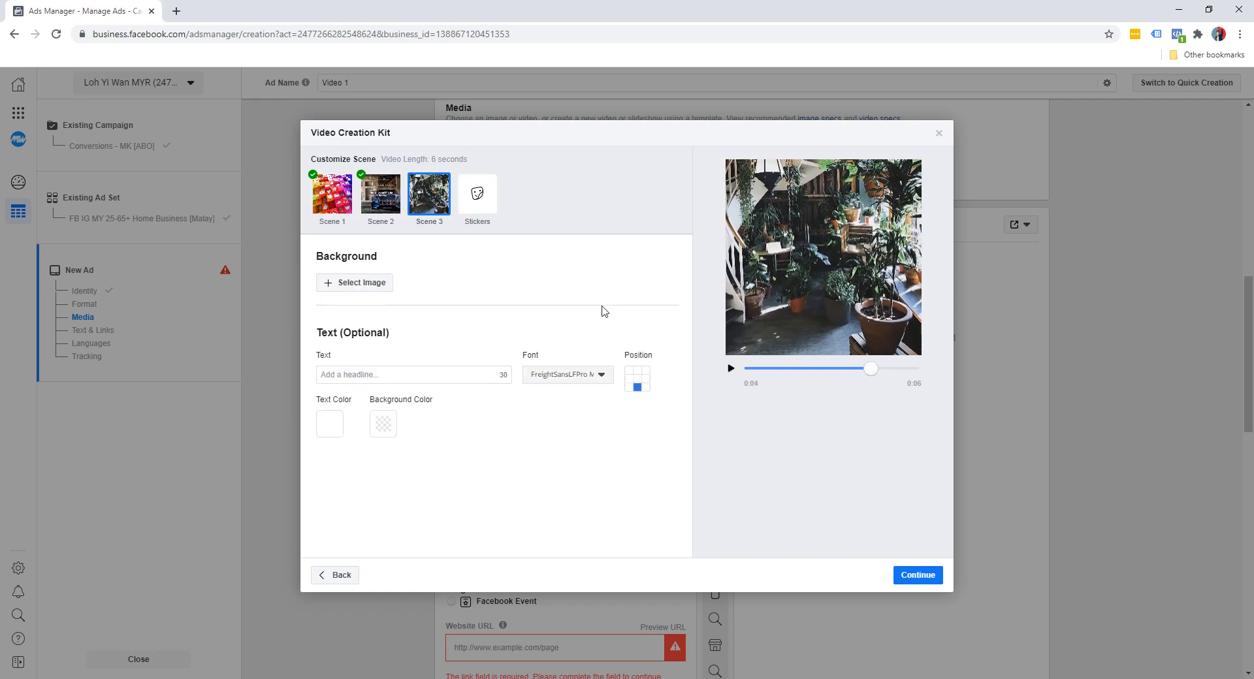
{"action": "left_click", "coordinate": [359, 283]}
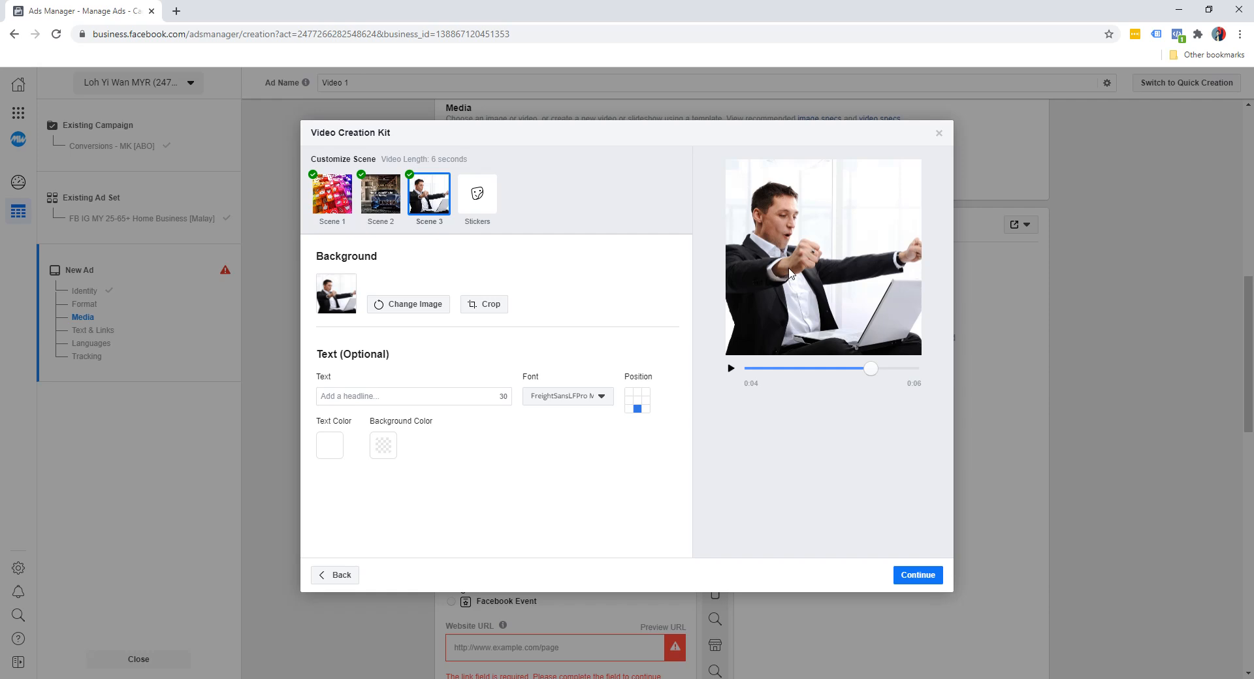
{"action": "left_click", "coordinate": [425, 401]}
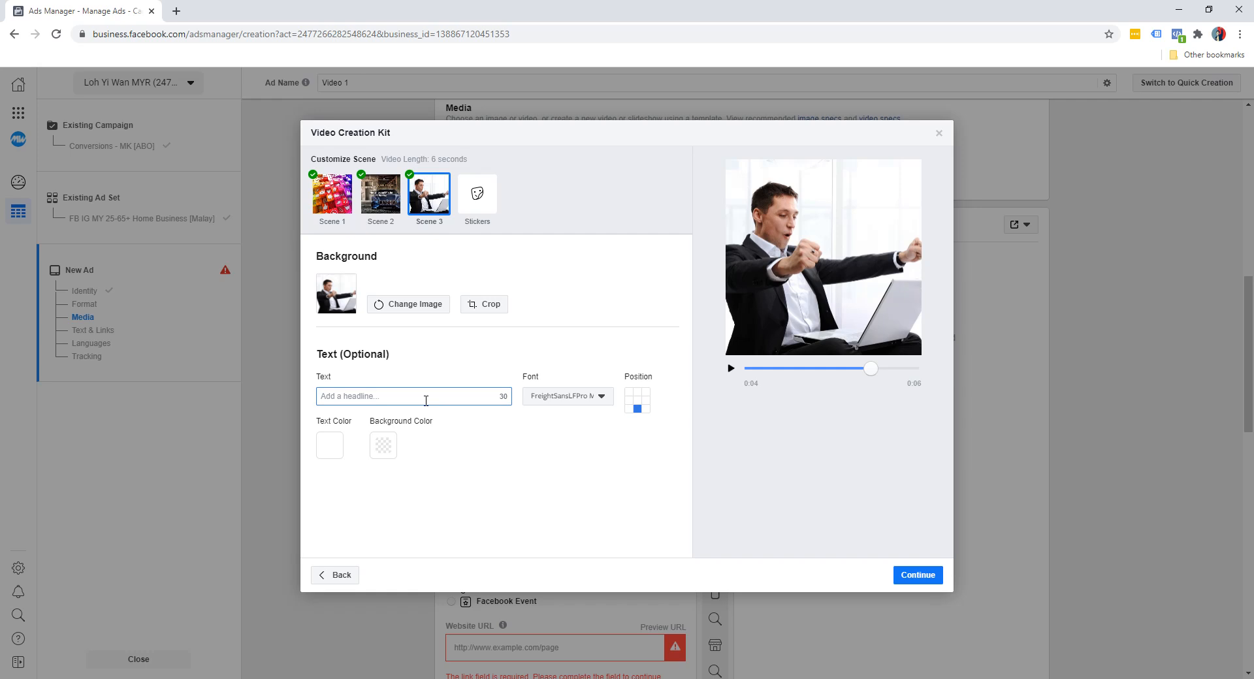
{"action": "type", "text": "Click Here To Download Now"}
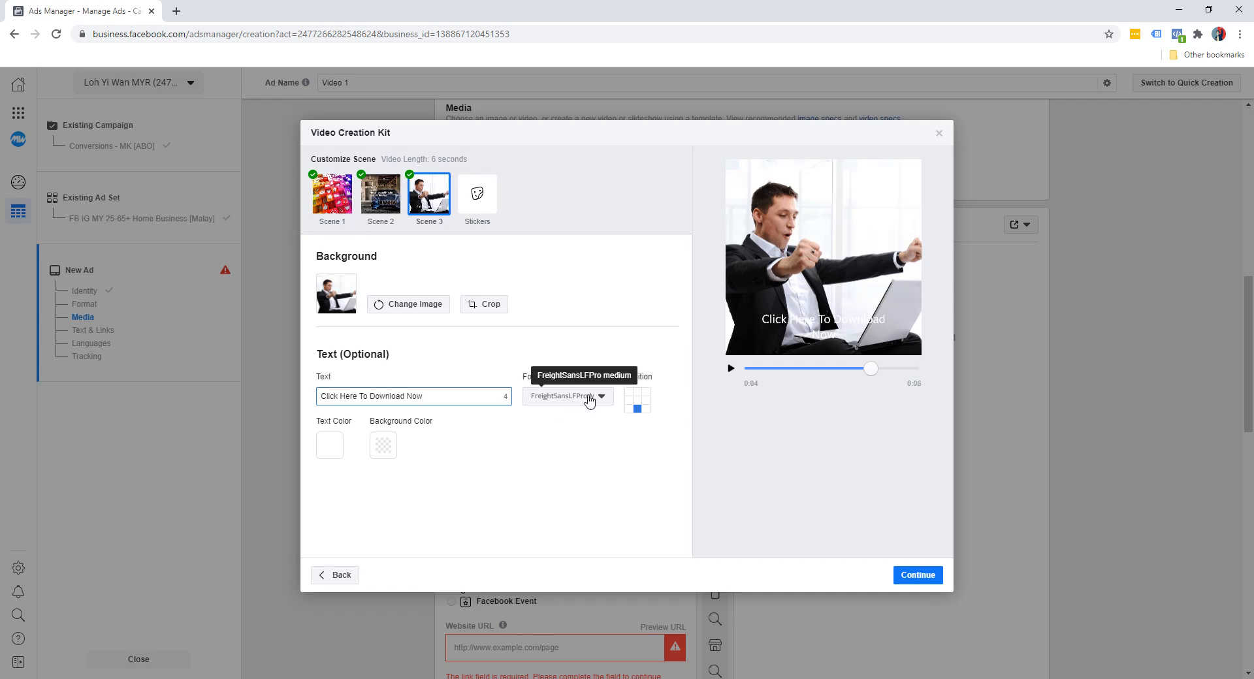
Give Scene 3's headline a black background at 50% opacity and a pale yellow text colour
{"action": "left_click", "coordinate": [381, 445]}
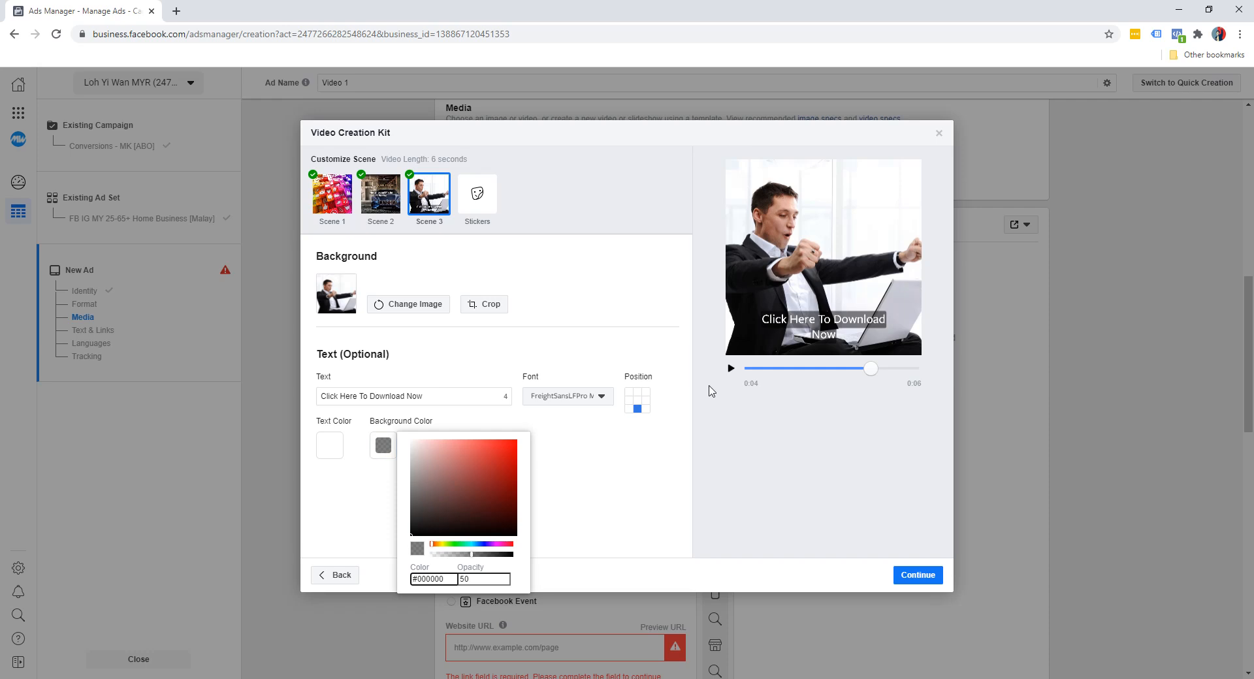
{"action": "left_click", "coordinate": [351, 481]}
{"action": "left_click", "coordinate": [328, 446]}
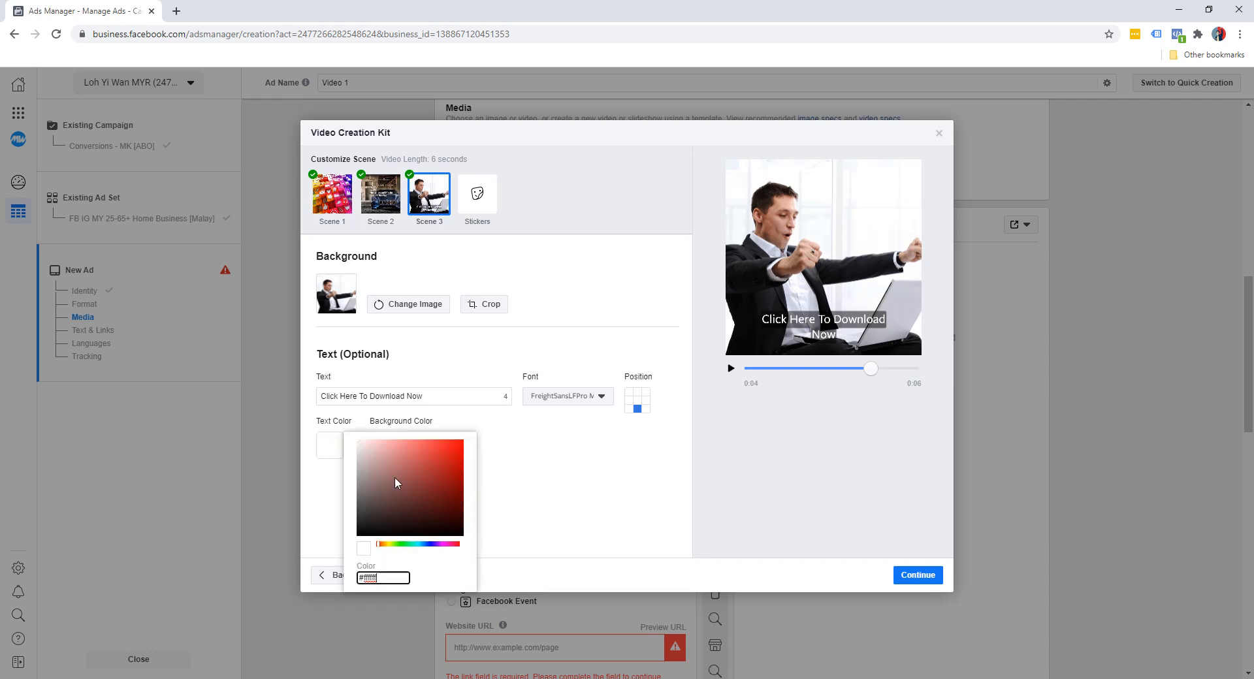
{"action": "left_click", "coordinate": [389, 546]}
{"action": "left_click", "coordinate": [395, 443]}
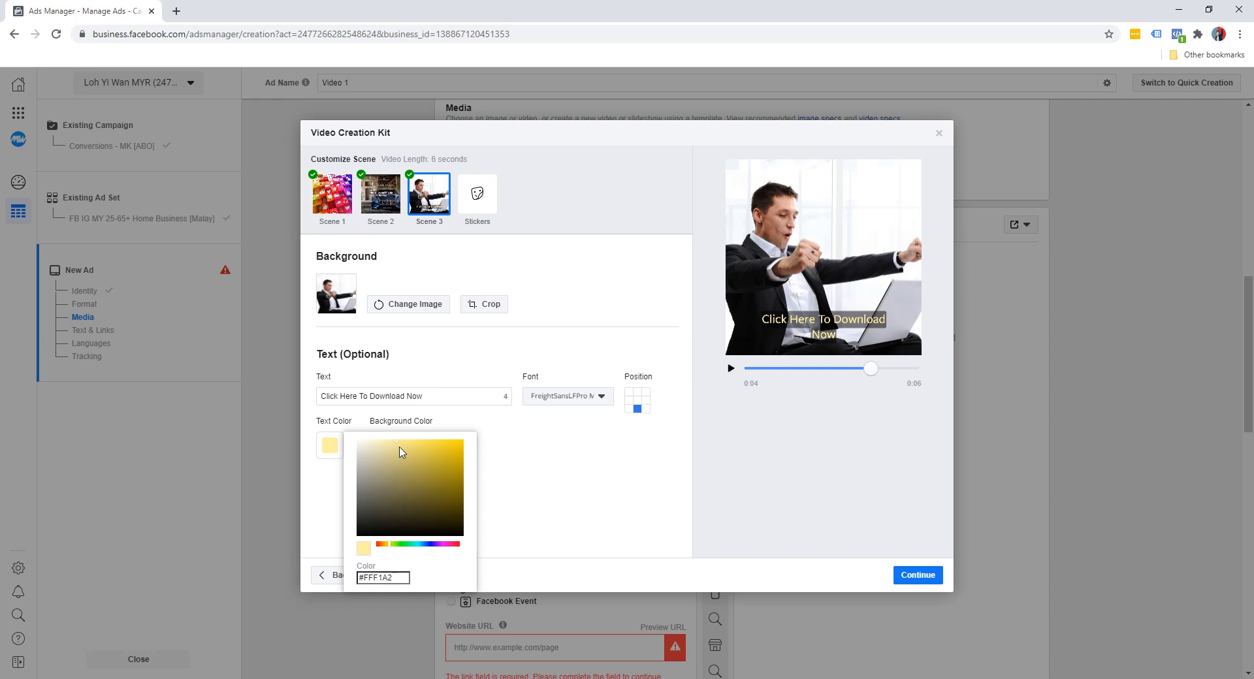
{"action": "left_click", "coordinate": [569, 457]}
Place Scene 3's headline in the centre of the image and set its font to Ubuntu Regular
{"action": "left_click", "coordinate": [637, 400]}
{"action": "left_click", "coordinate": [580, 405]}
{"action": "scroll", "coordinate": [560, 552], "scroll_direction": "down", "scroll_amount": 10}
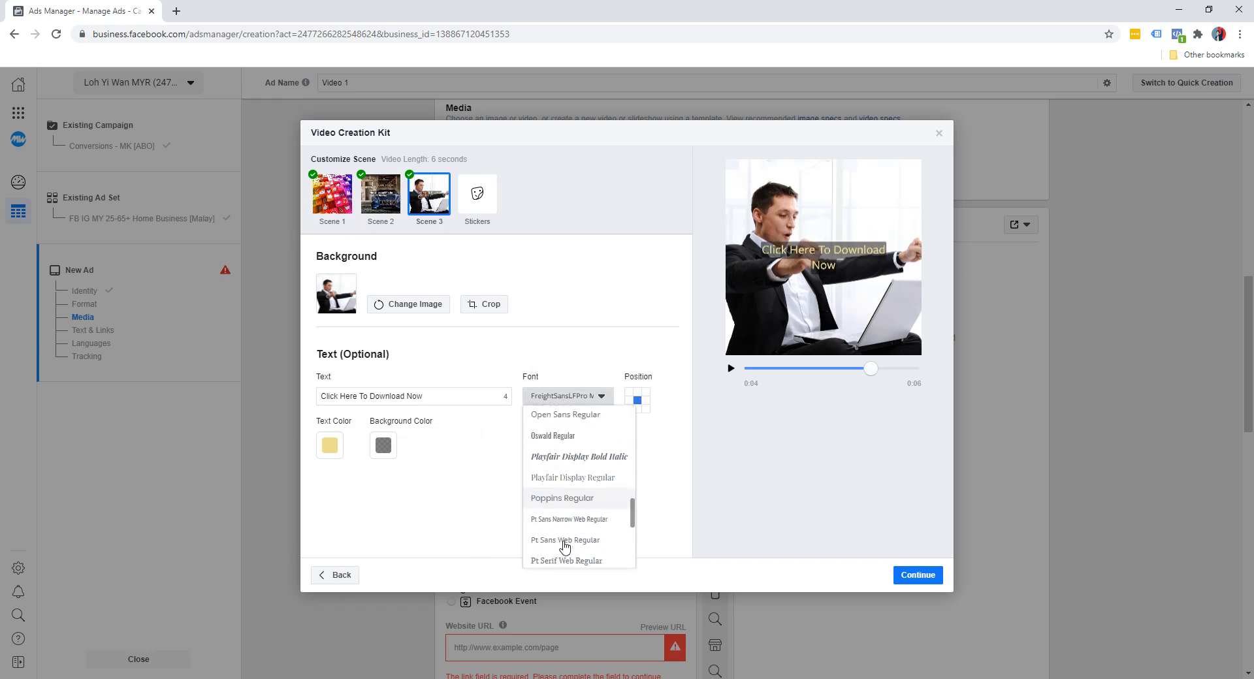
{"action": "left_click", "coordinate": [560, 555]}
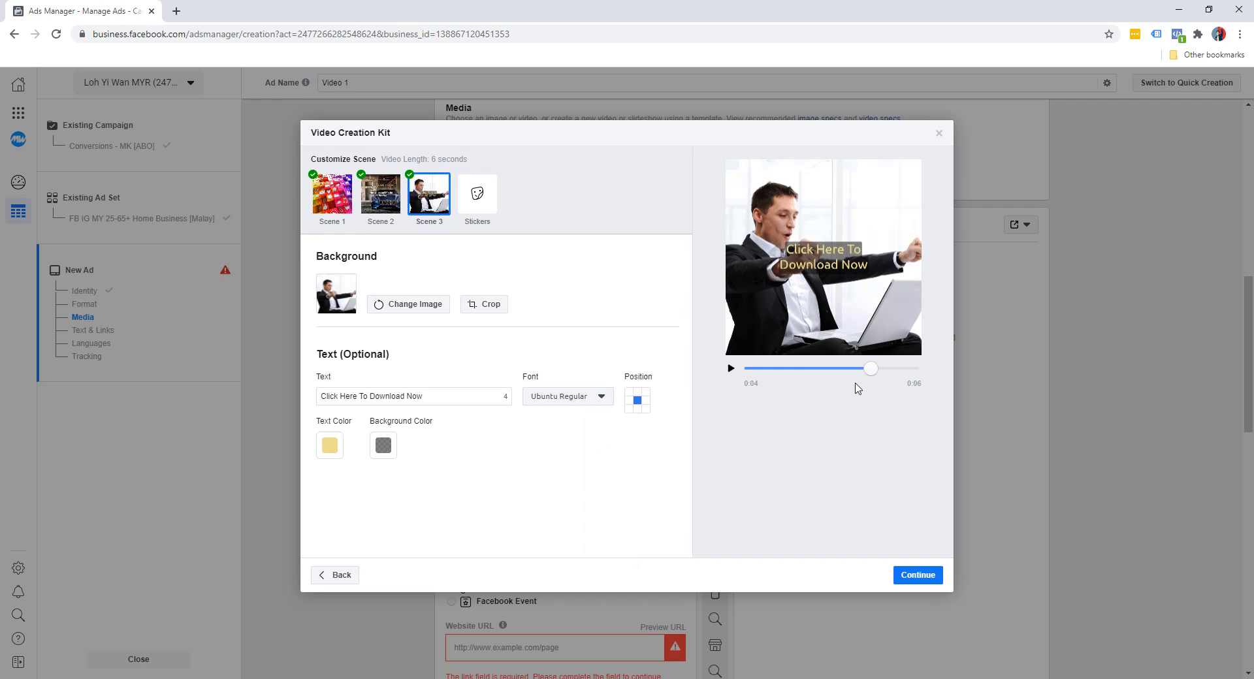
Play the customized video from the start, and use its Square (1:1) and Vertical (9:16) versions in the ad
{"action": "left_click_drag", "start_coordinate": [872, 373], "coordinate": [739, 376]}
{"action": "left_click", "coordinate": [732, 370]}
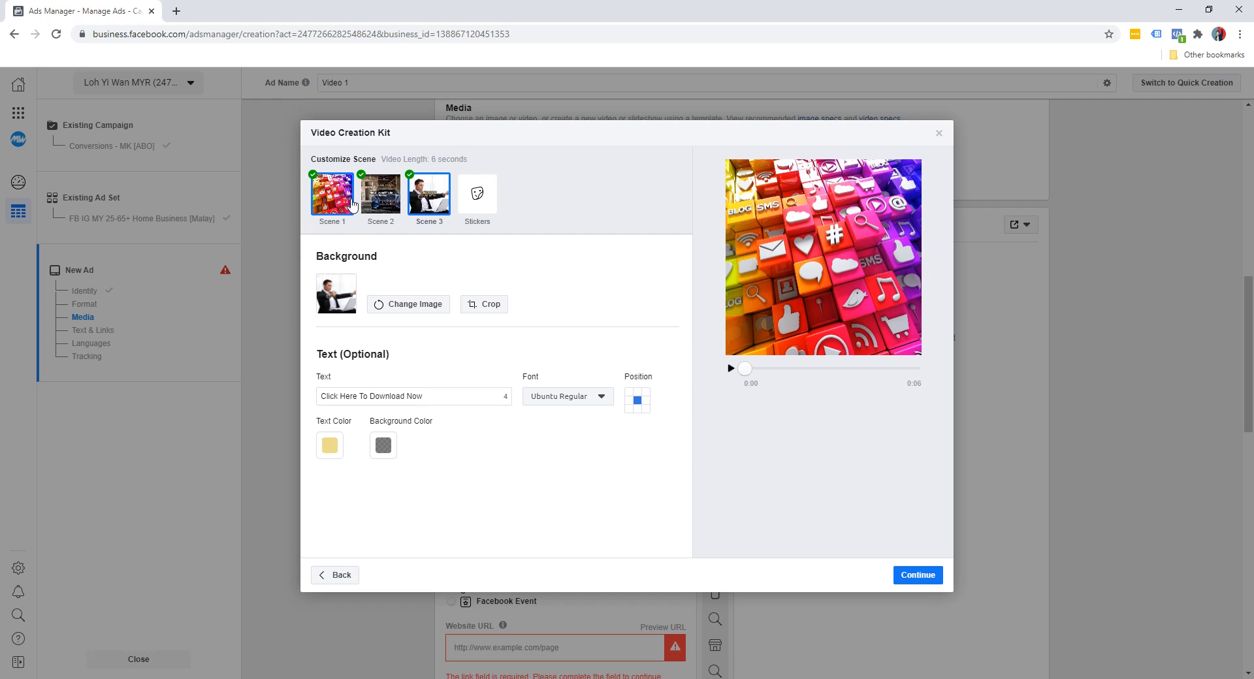
{"action": "left_click", "coordinate": [918, 577]}
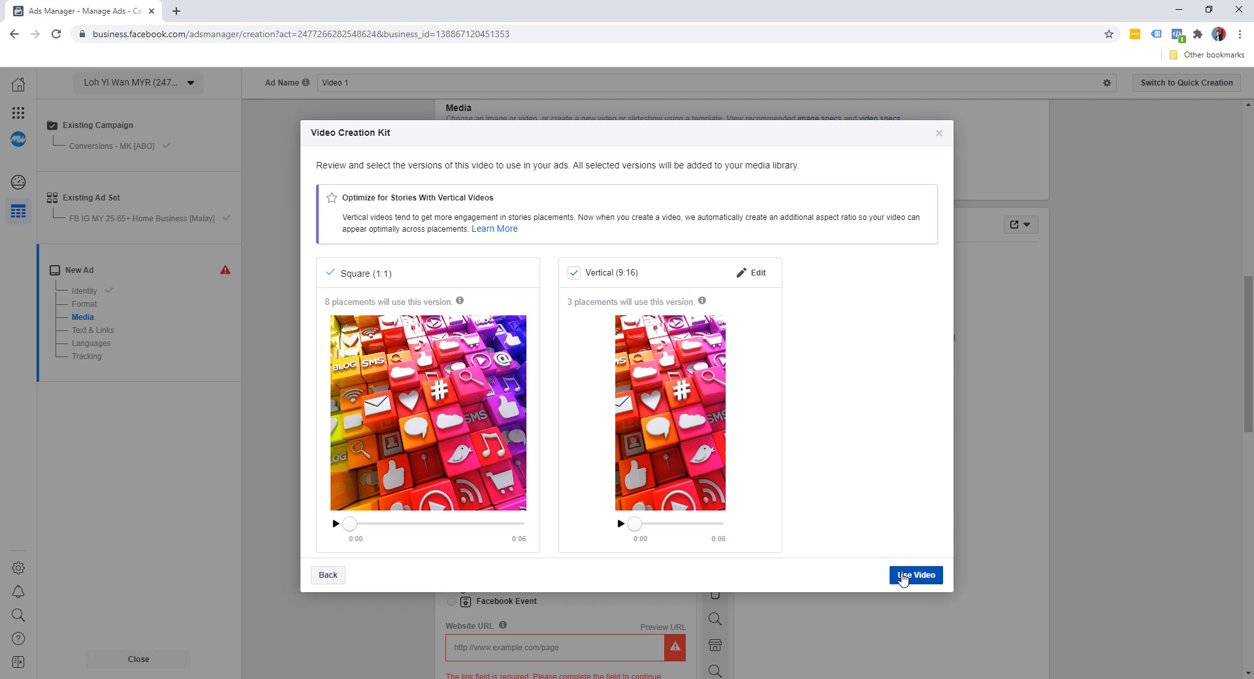
{"action": "left_click", "coordinate": [904, 576]}
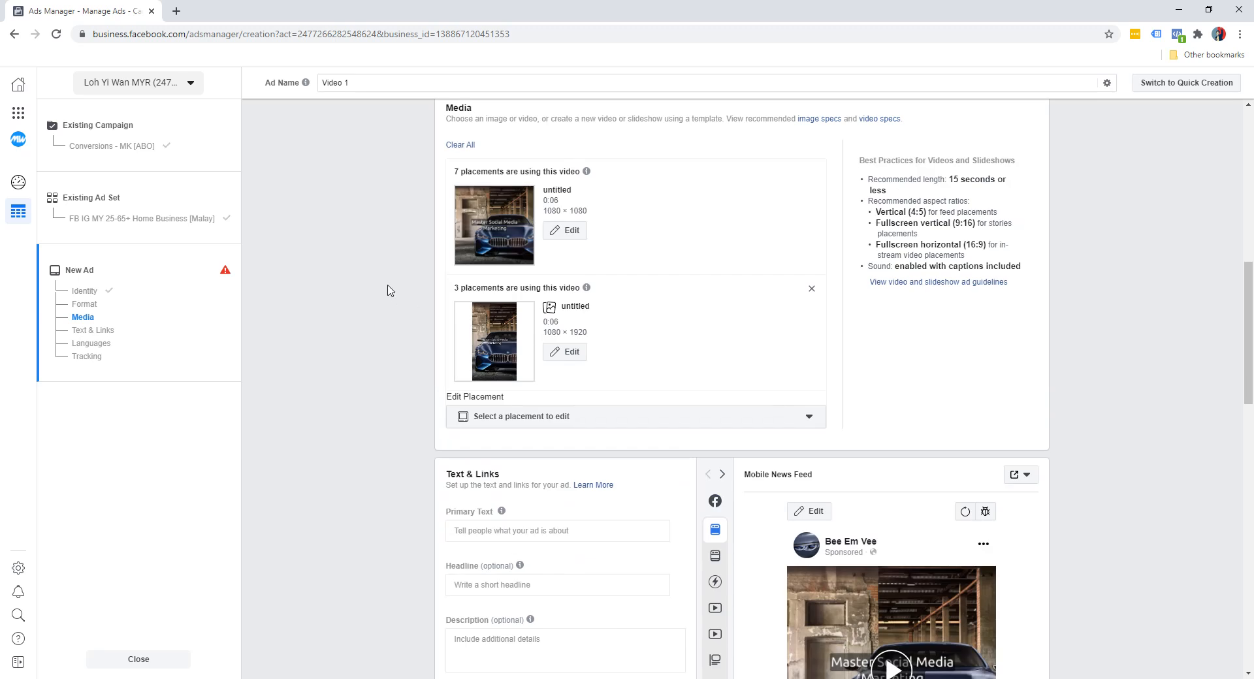
{"action": "scroll", "coordinate": [395, 297], "scroll_direction": "down", "scroll_amount": 5}
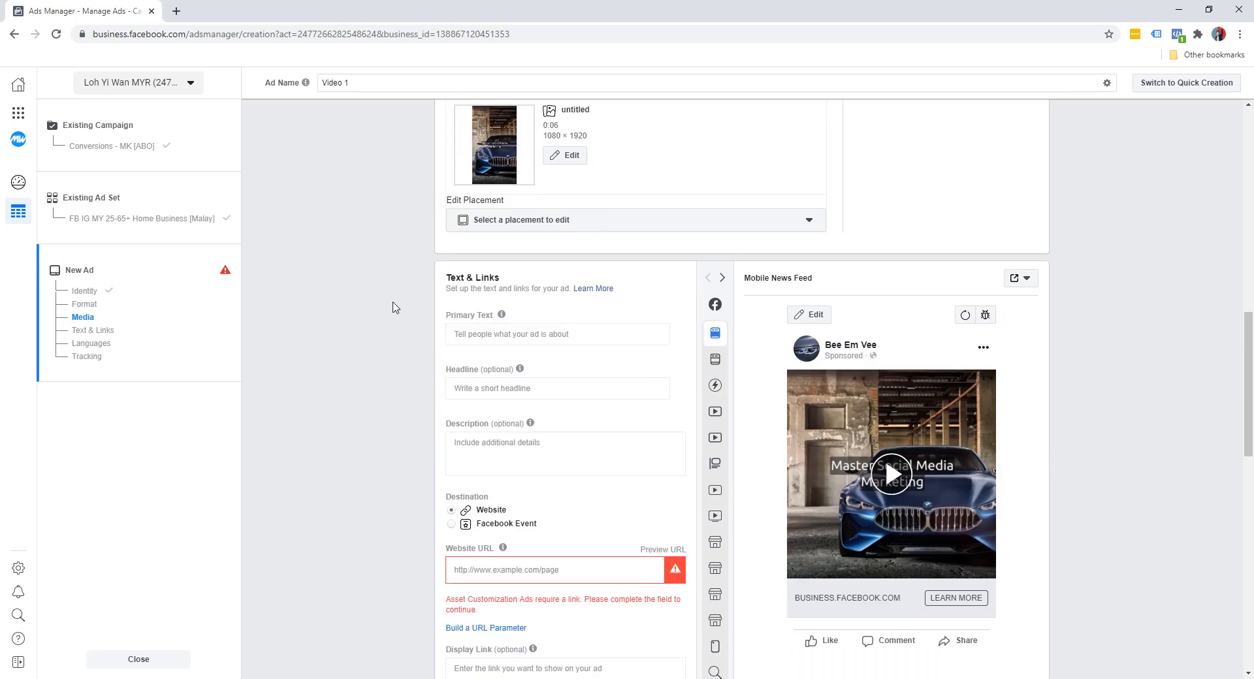
{"action": "scroll", "coordinate": [396, 307], "scroll_direction": "up", "scroll_amount": 1}
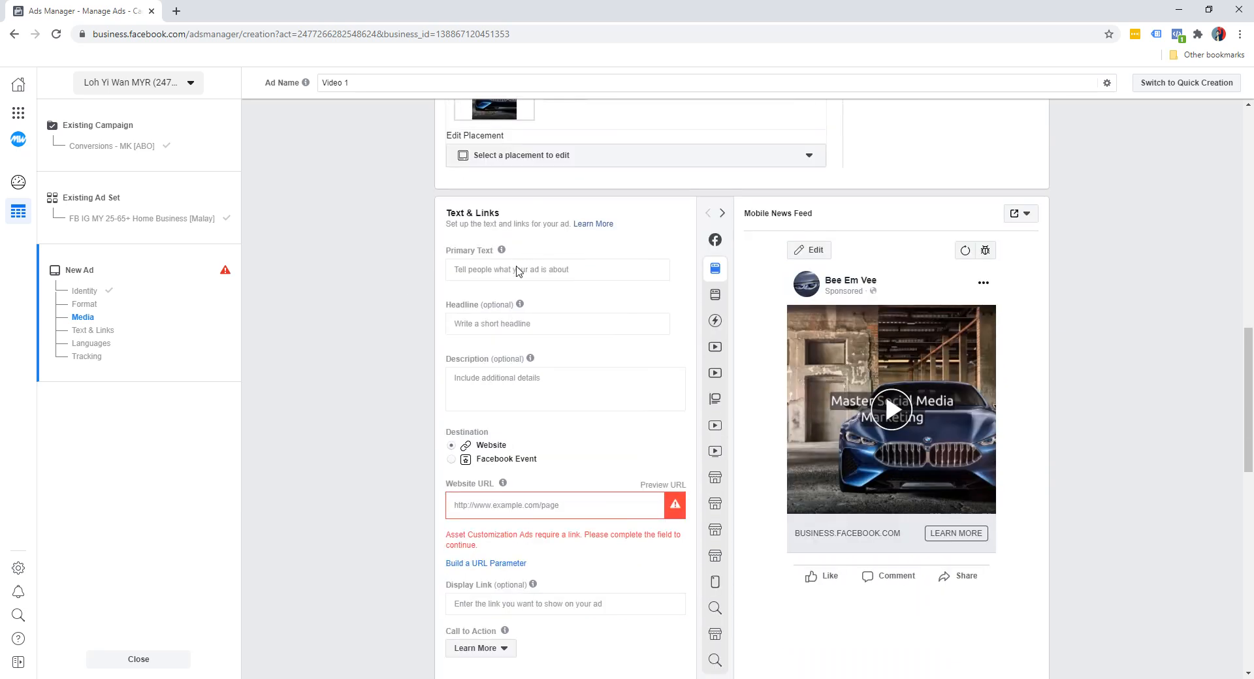
{"action": "left_click", "coordinate": [517, 266]}
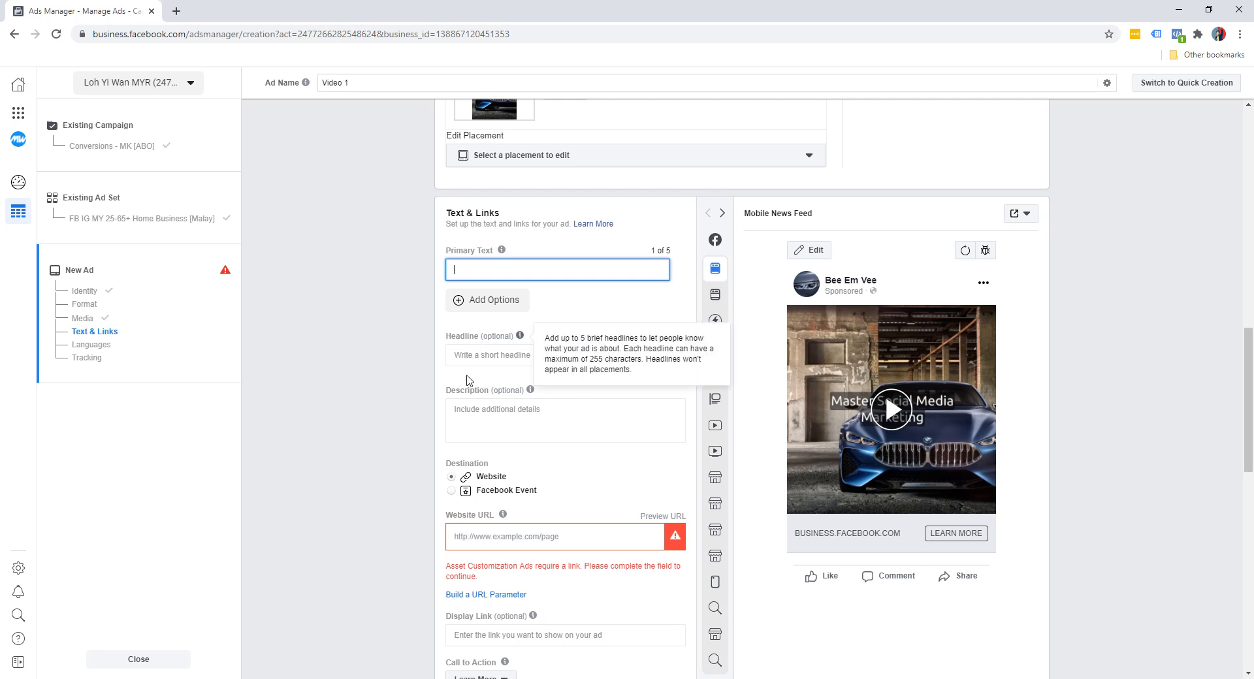
{"action": "left_click", "coordinate": [384, 429]}
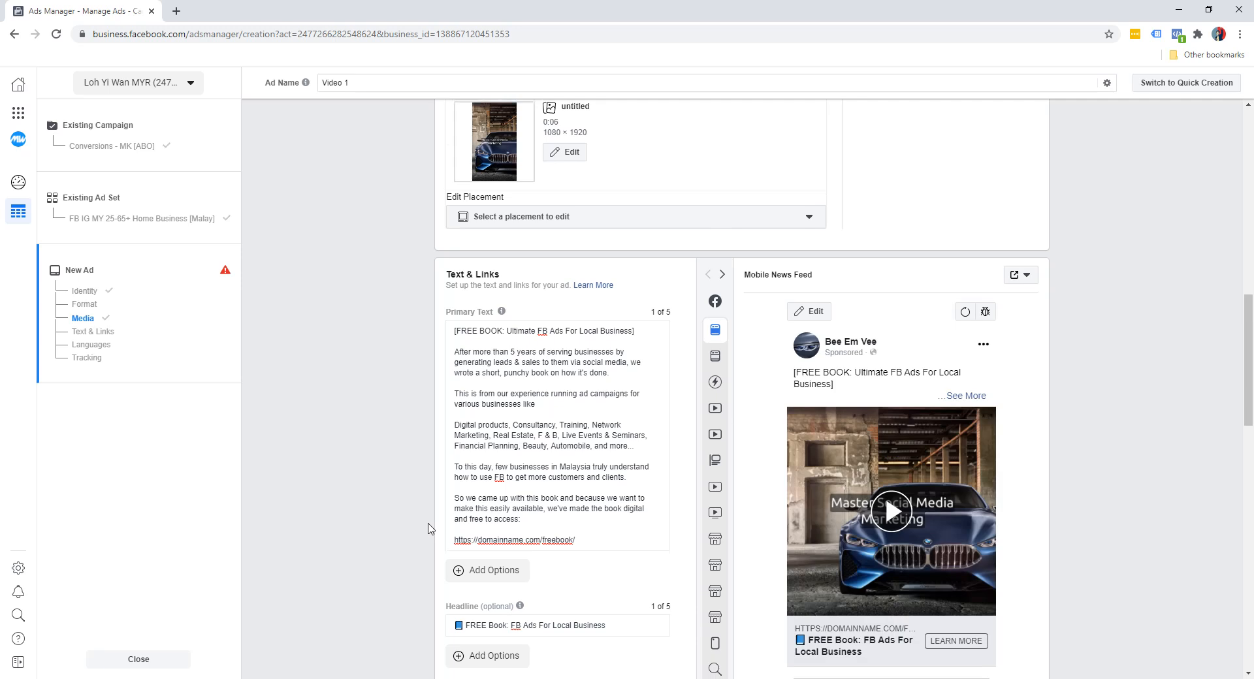
{"action": "scroll", "coordinate": [430, 528], "scroll_direction": "down", "scroll_amount": 1}
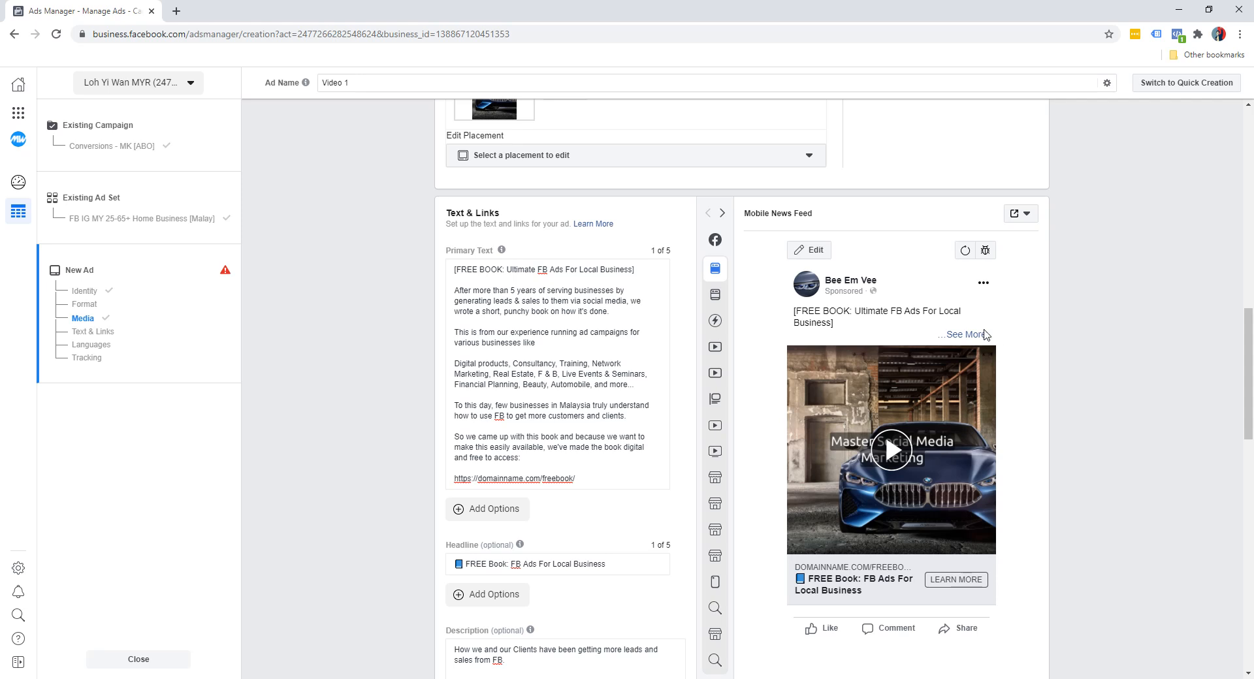
Expand the full primary text in the Mobile News Feed preview, and play the video there to check the ad
{"action": "left_click", "coordinate": [967, 334]}
{"action": "scroll", "coordinate": [978, 356], "scroll_direction": "down", "scroll_amount": 5}
{"action": "scroll", "coordinate": [981, 367], "scroll_direction": "down", "scroll_amount": 1}
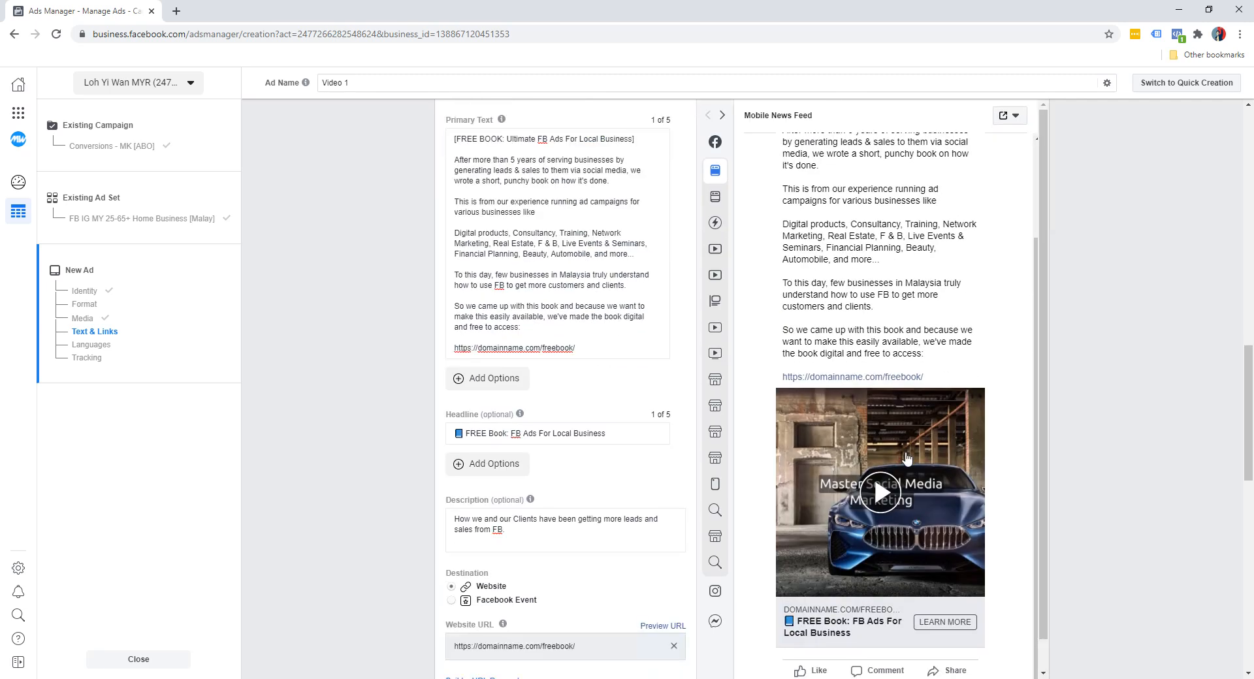
{"action": "left_click", "coordinate": [881, 493]}
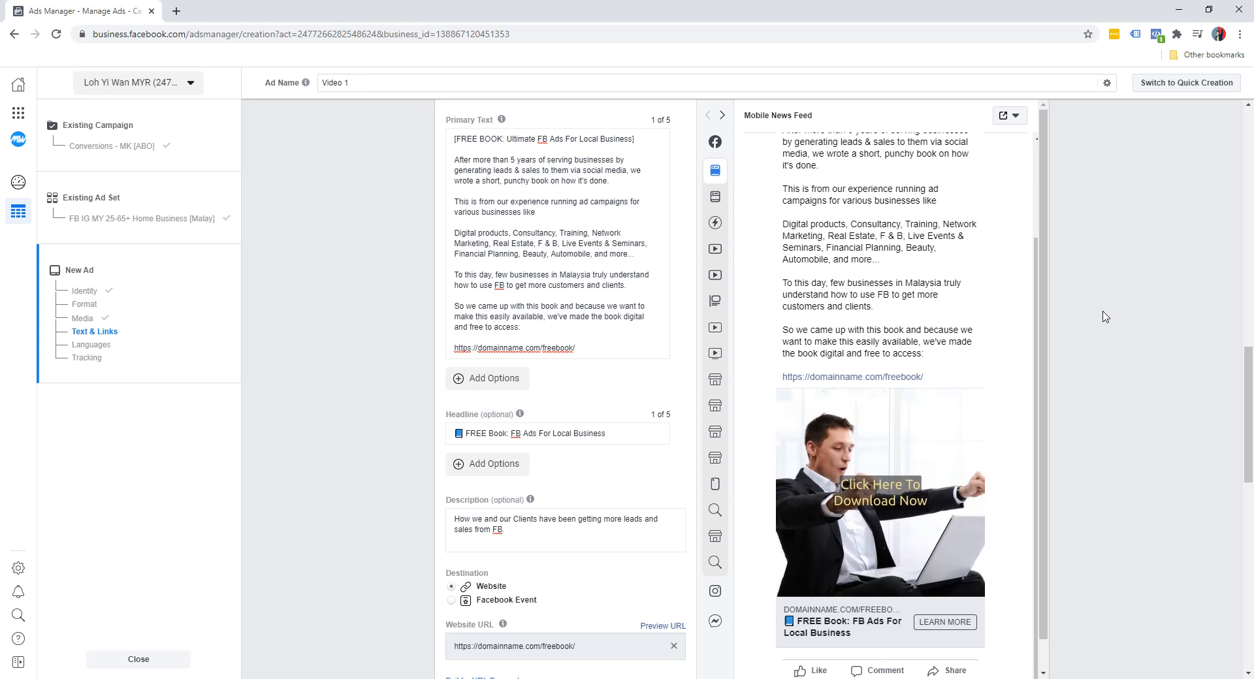
{"action": "scroll", "coordinate": [1105, 317], "scroll_direction": "down", "scroll_amount": 1}
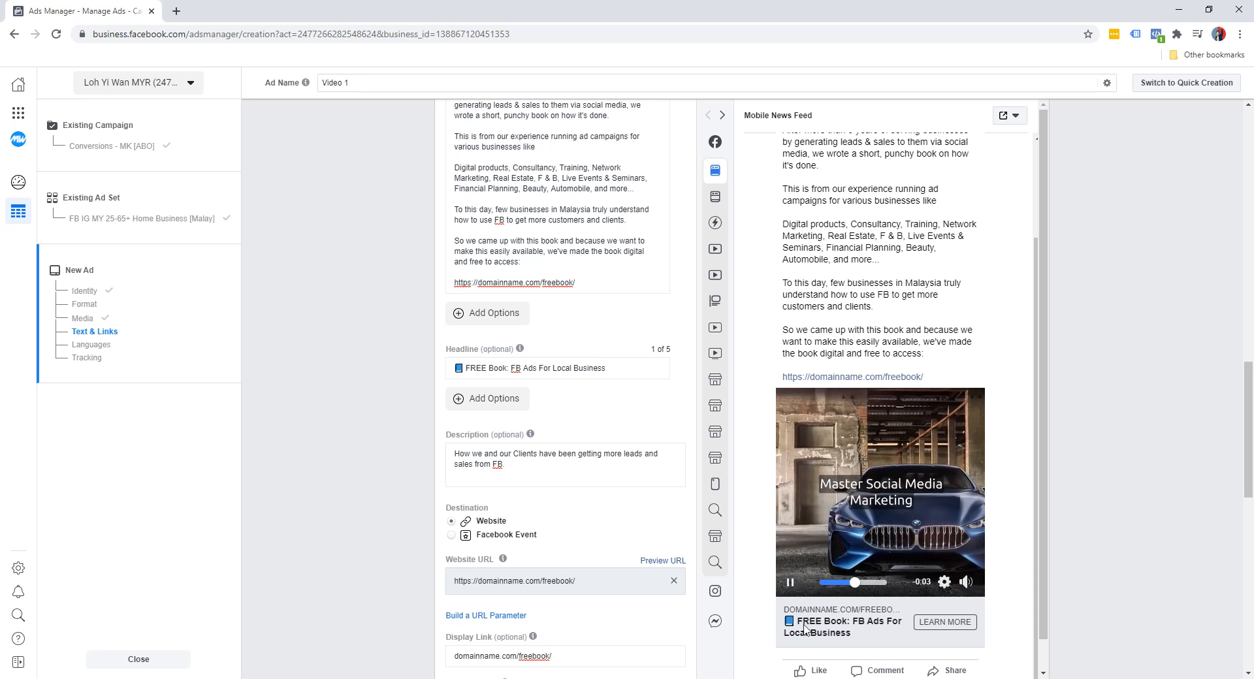
{"action": "left_click", "coordinate": [789, 589]}
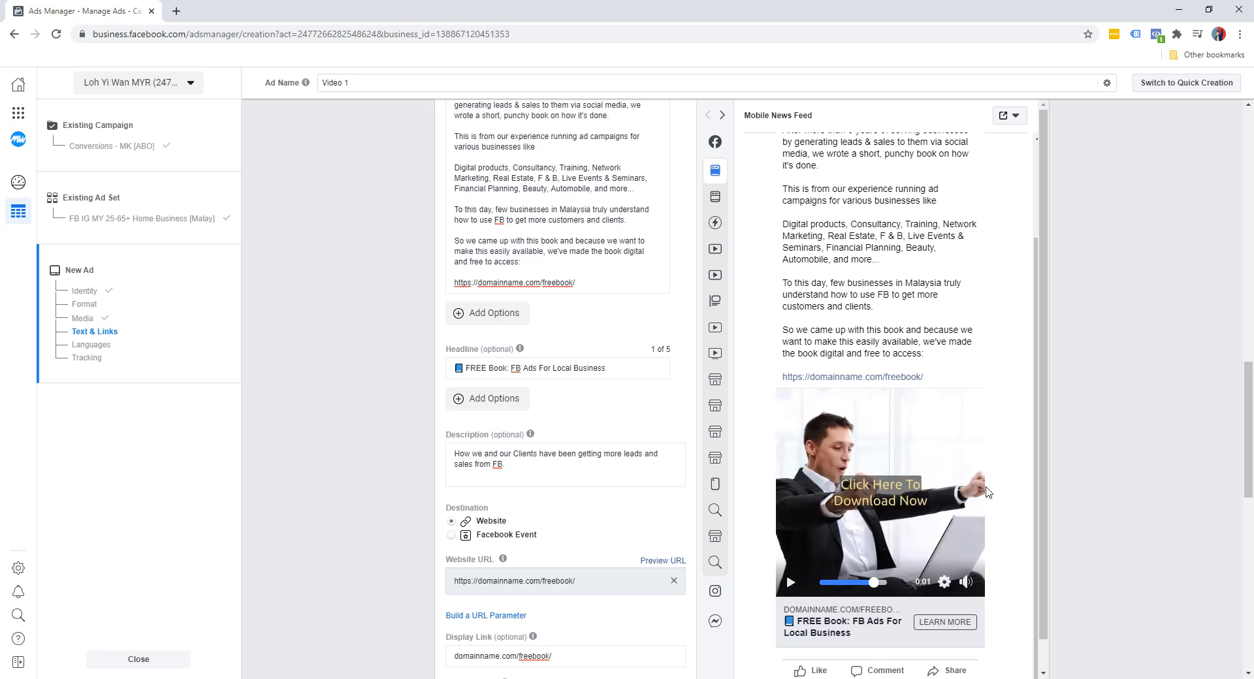
{"action": "scroll", "coordinate": [1079, 443], "scroll_direction": "down", "scroll_amount": 2}
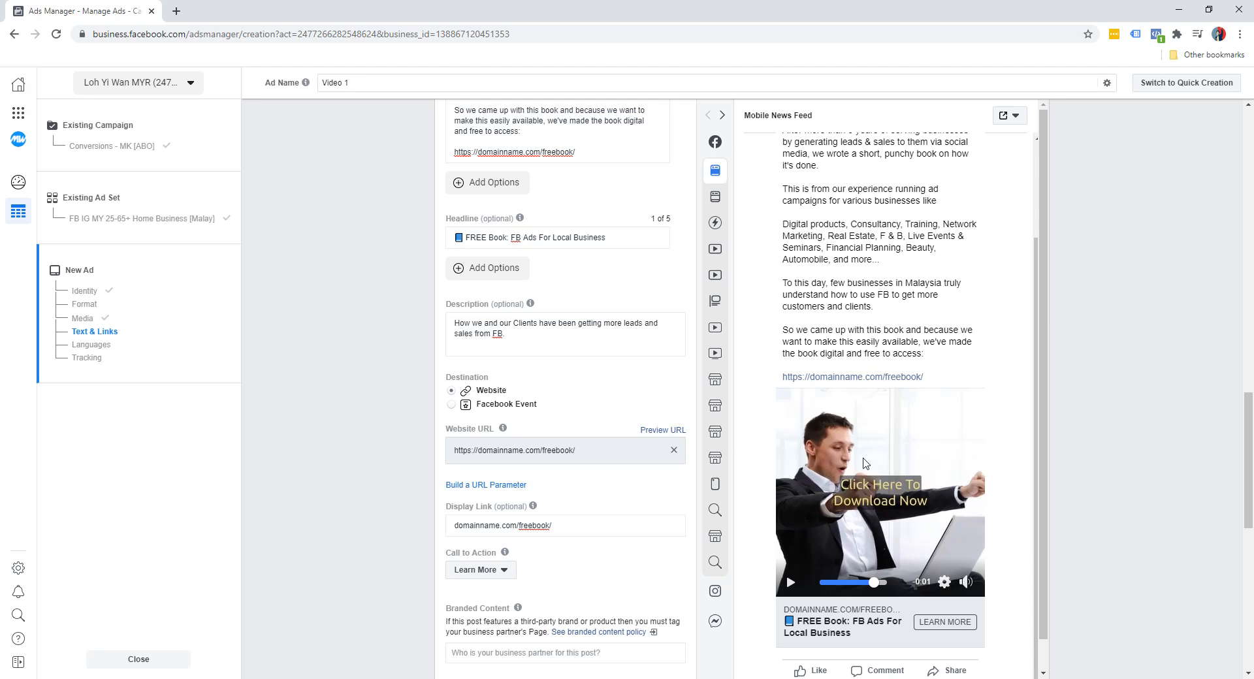
Finish the ad setup, leaving the languages and tracking settings as they are, and publish Video 1
{"action": "scroll", "coordinate": [1119, 475], "scroll_direction": "down", "scroll_amount": 10}
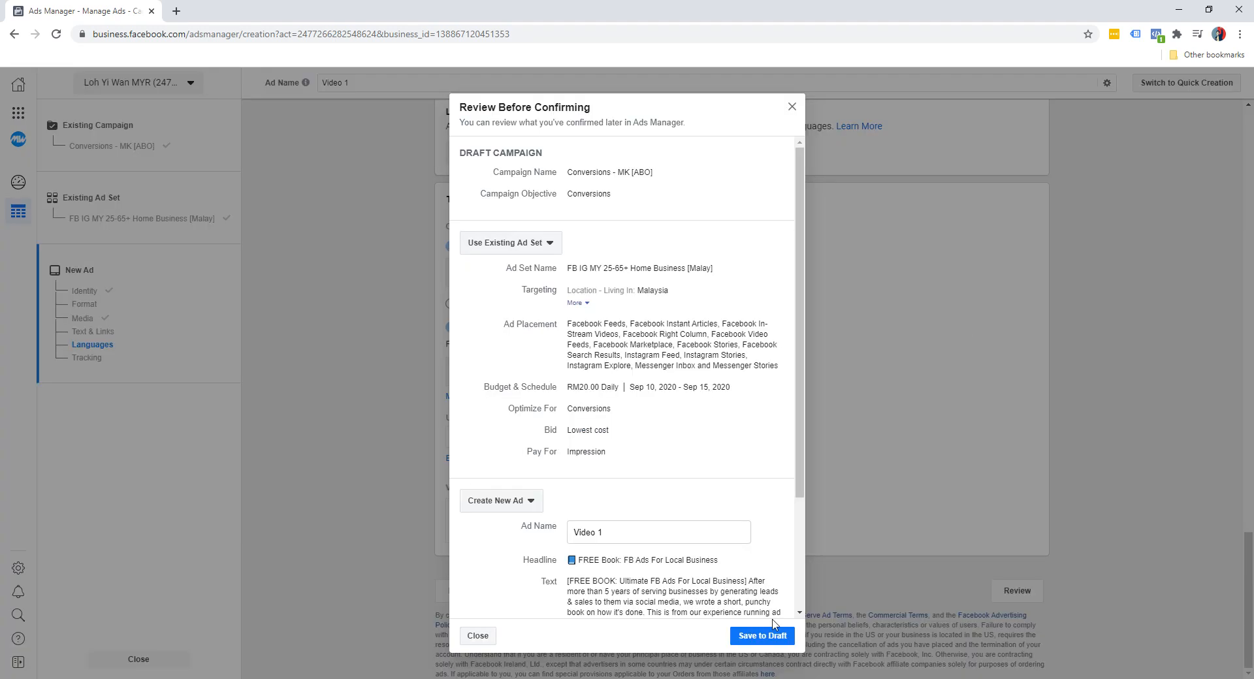
{"action": "scroll", "coordinate": [751, 574], "scroll_direction": "down", "scroll_amount": 3}
{"action": "left_click", "coordinate": [763, 636]}
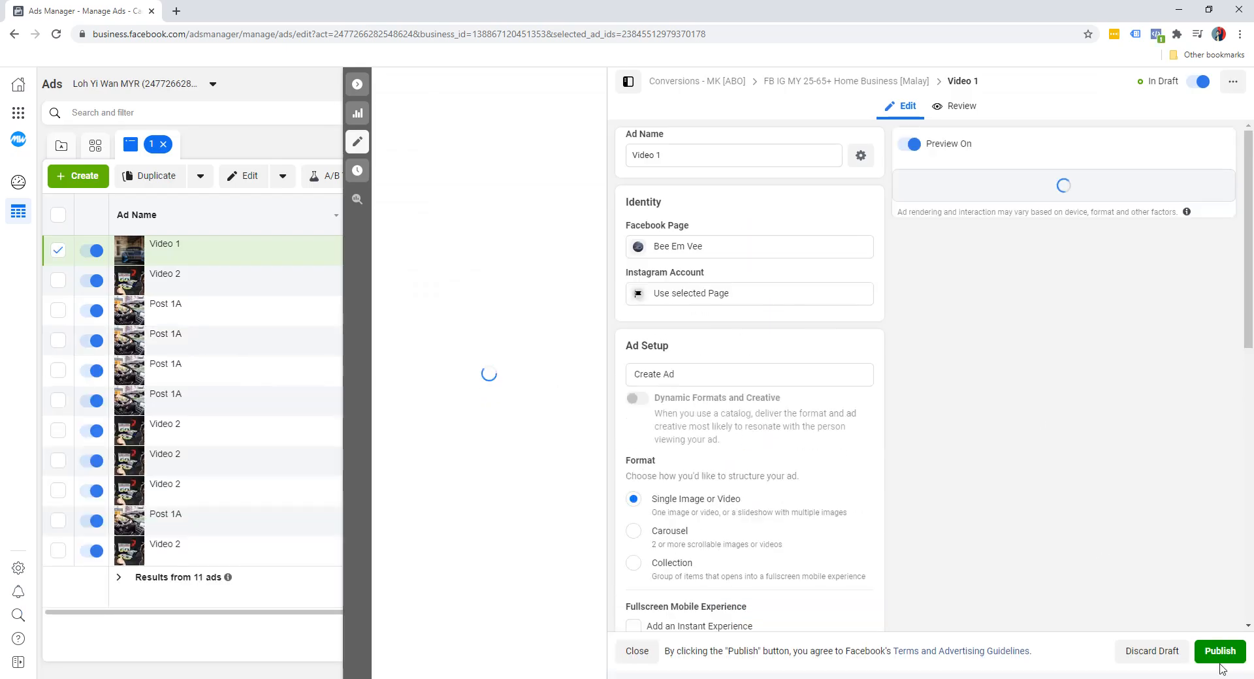
{"action": "left_click", "coordinate": [1217, 651]}
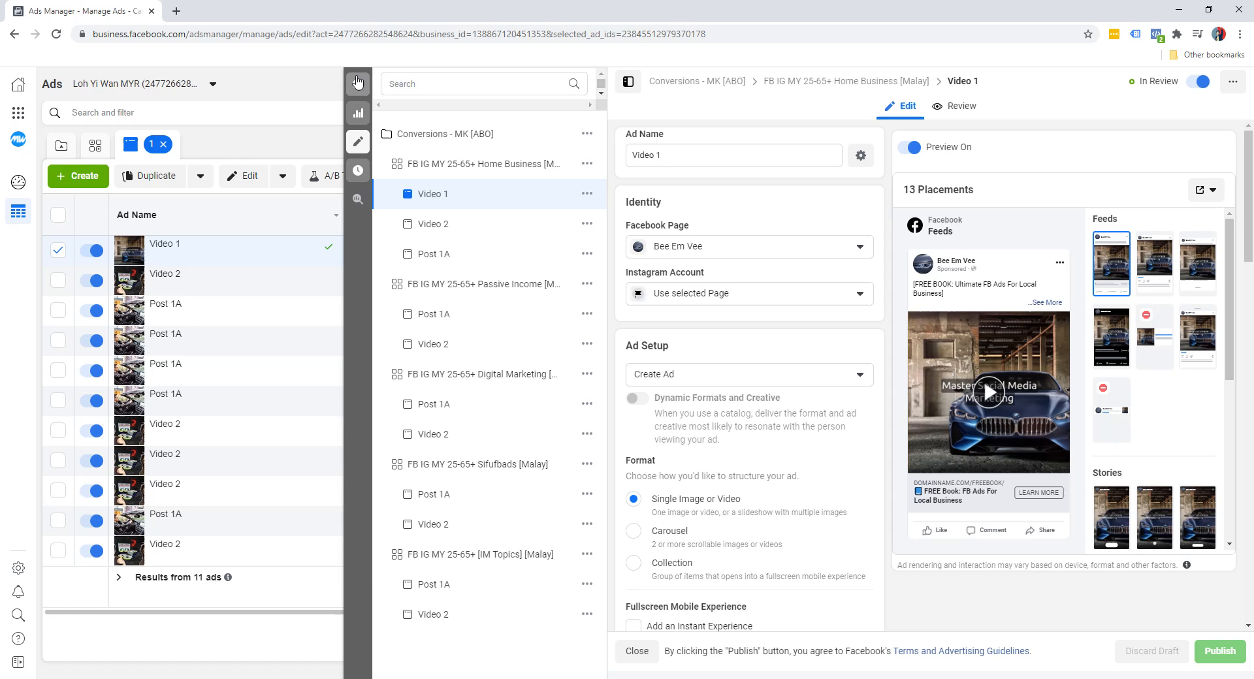
Collapse the ad editor and examine the delivery status of Video 1 and Video 2 in the ads list
{"action": "left_click", "coordinate": [358, 83]}
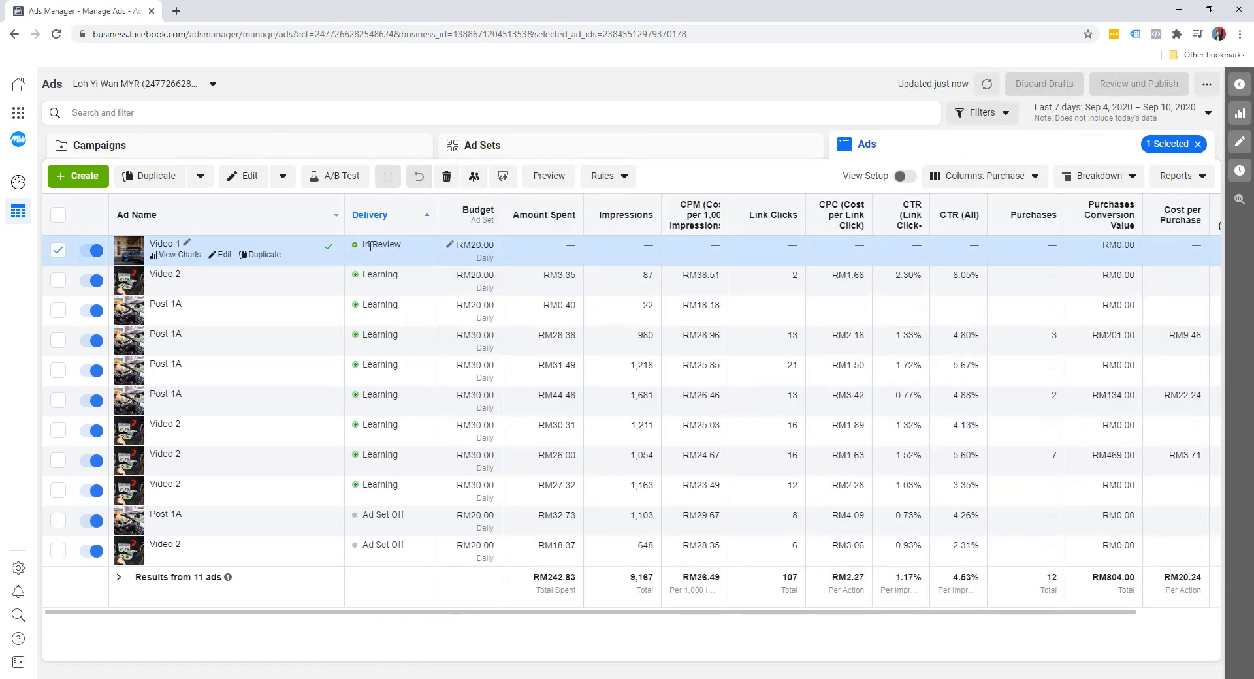
{"action": "mouse_move", "coordinate": [385, 404]}
{"action": "mouse_move", "coordinate": [388, 278]}
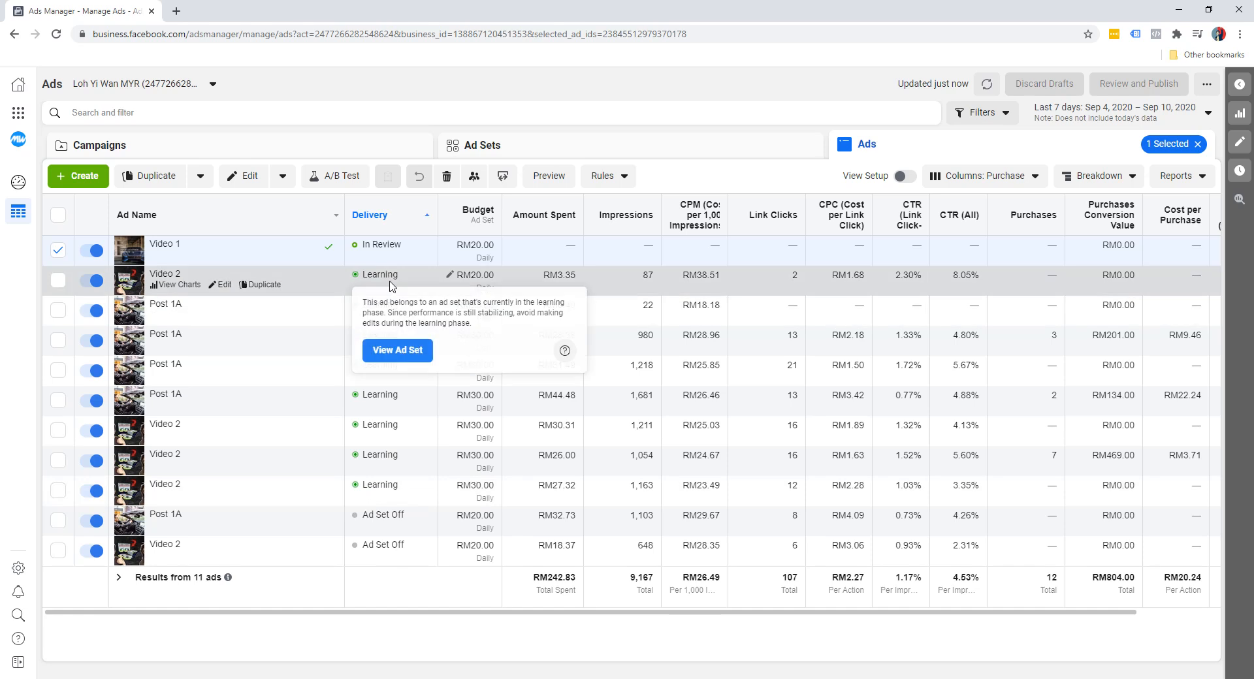